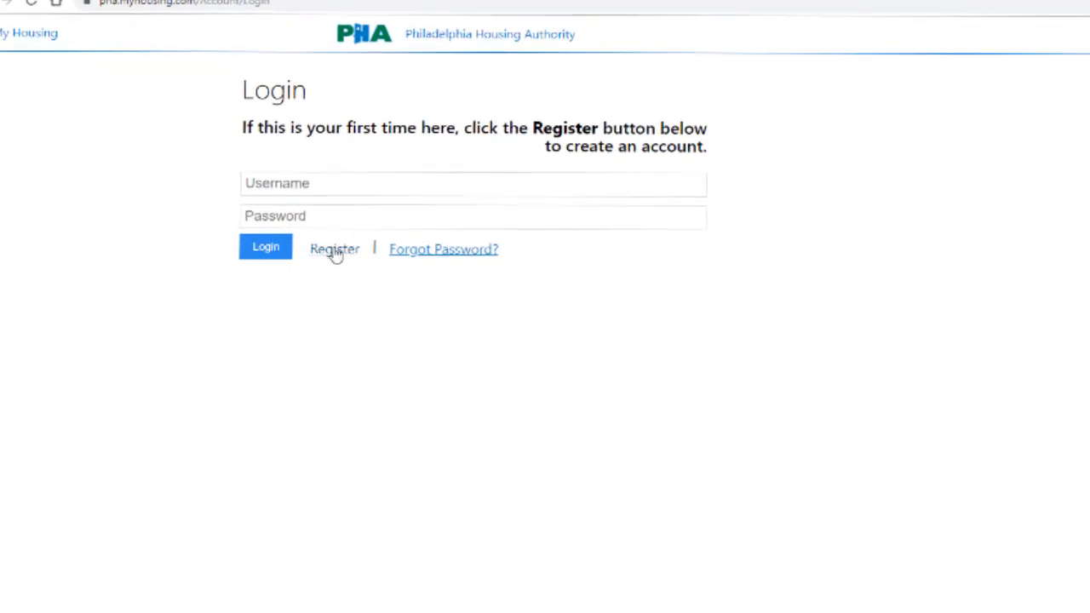
Step: Start registering a new account and enter the first initial, last name and date of birth
left_click(334, 249)
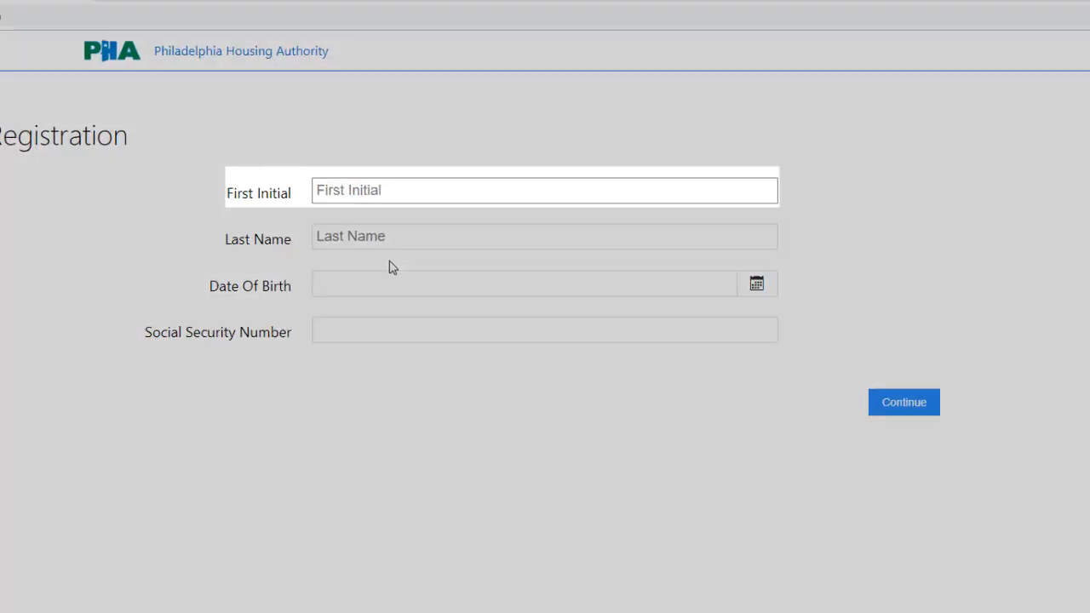
type("j")
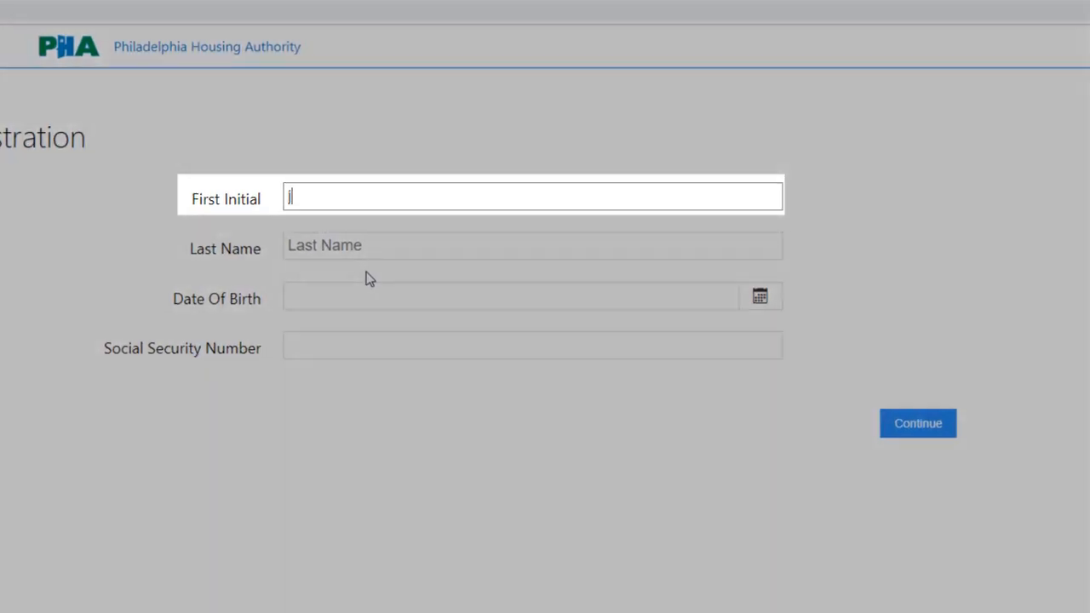
key("Tab")
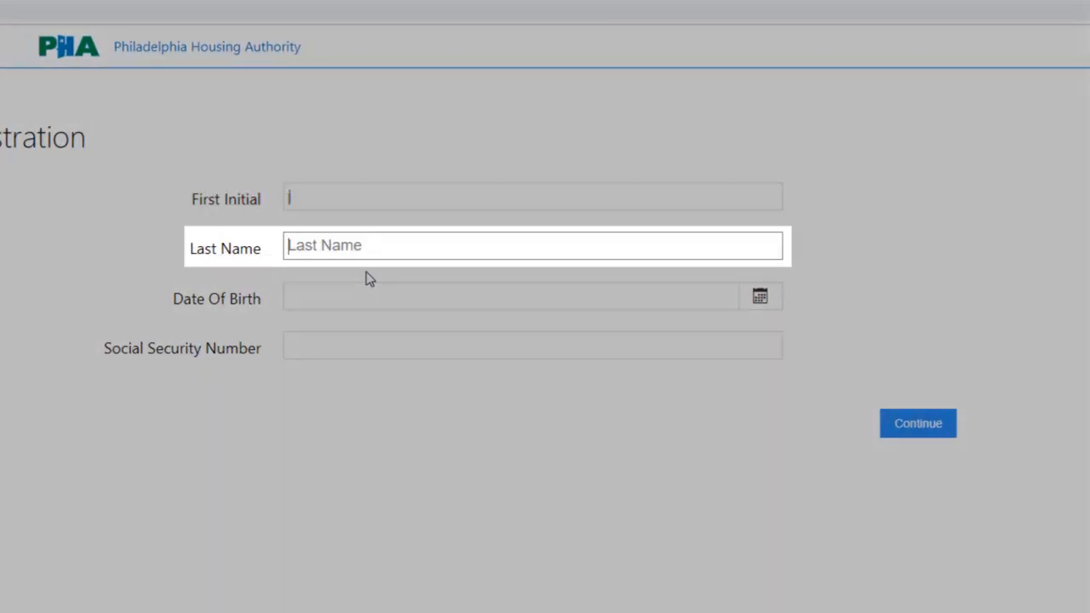
type("housingauthority")
left_click(365, 299)
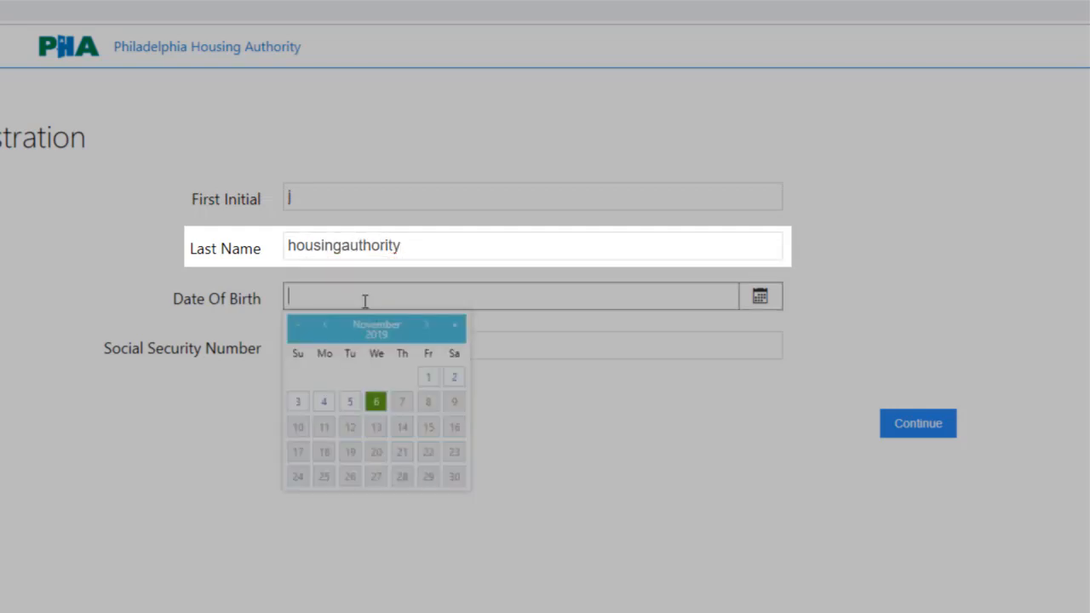
type("10/")
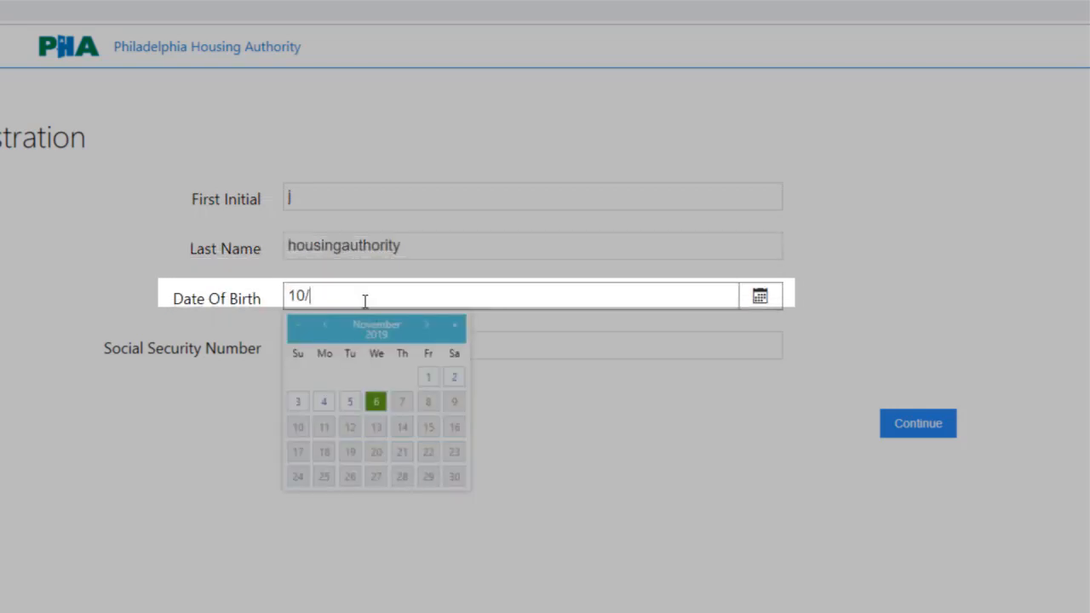
type("18/1956")
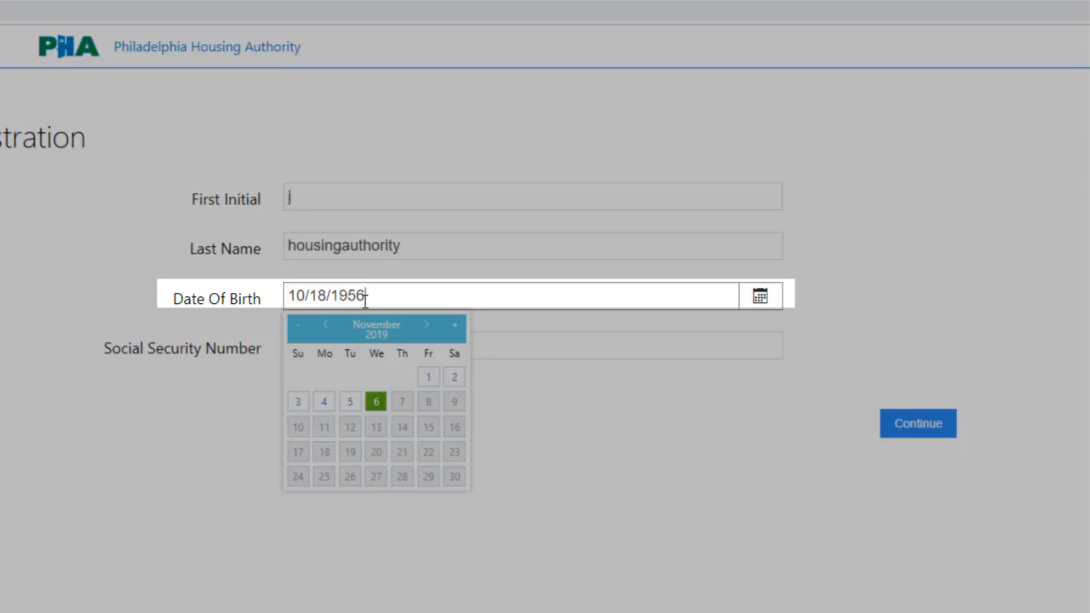
Step: Enter the Social Security number and submit the registration details
left_click(501, 339)
type("123")
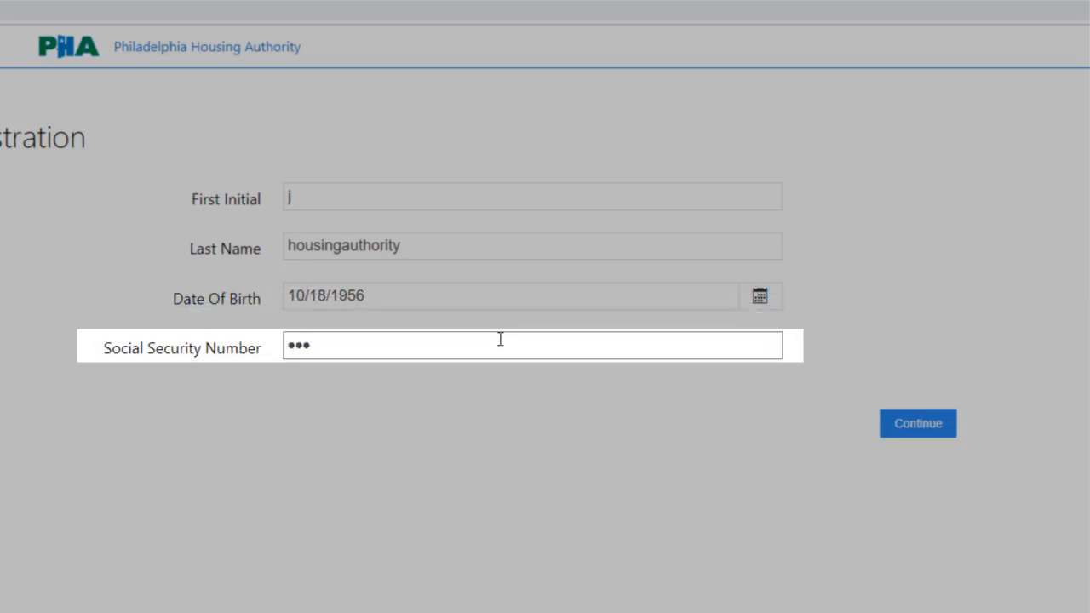
type("45")
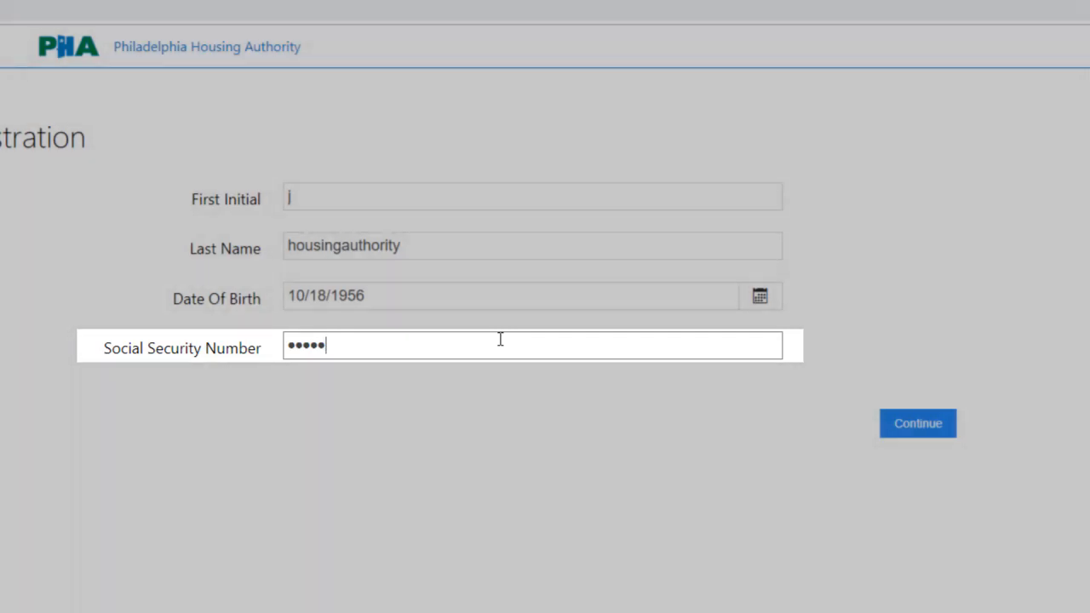
type("6789")
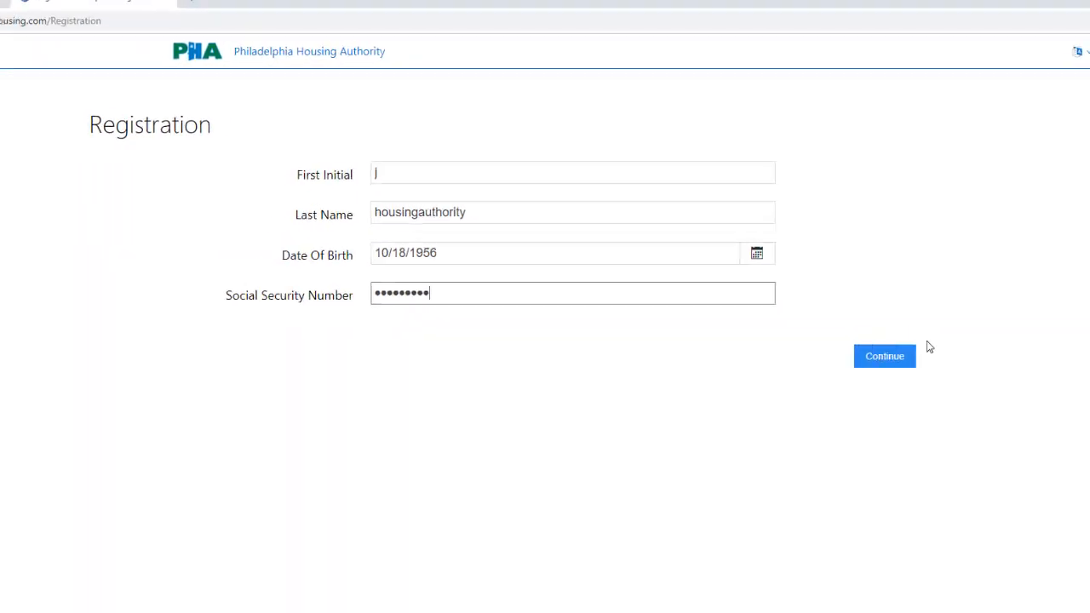
left_click(911, 395)
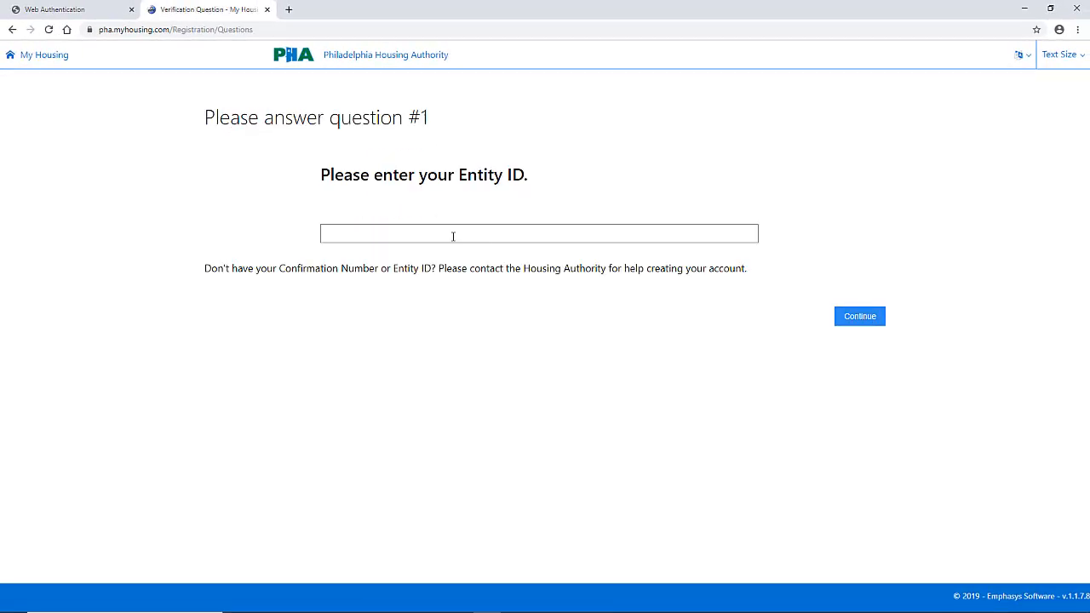
Step: Answer the verification question with the Entity ID and continue the registration
left_click(453, 237)
type("123")
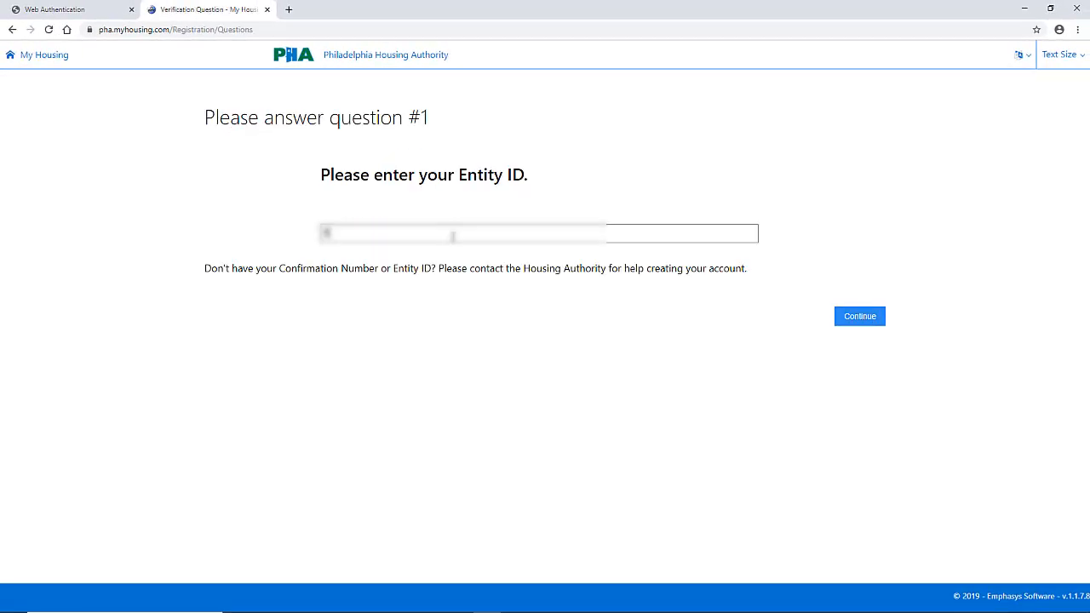
type("45")
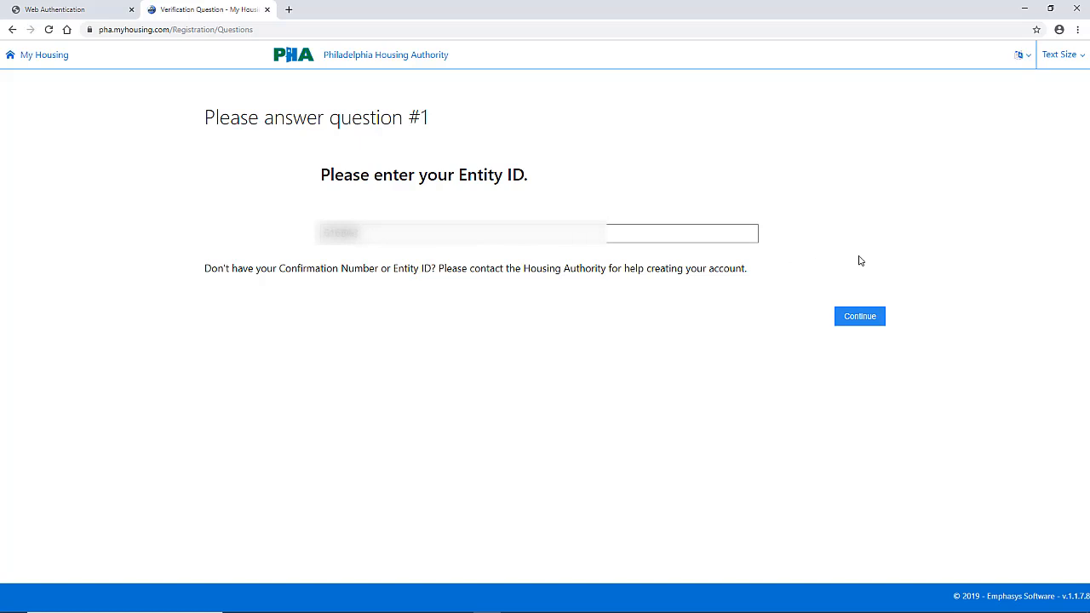
left_click(859, 318)
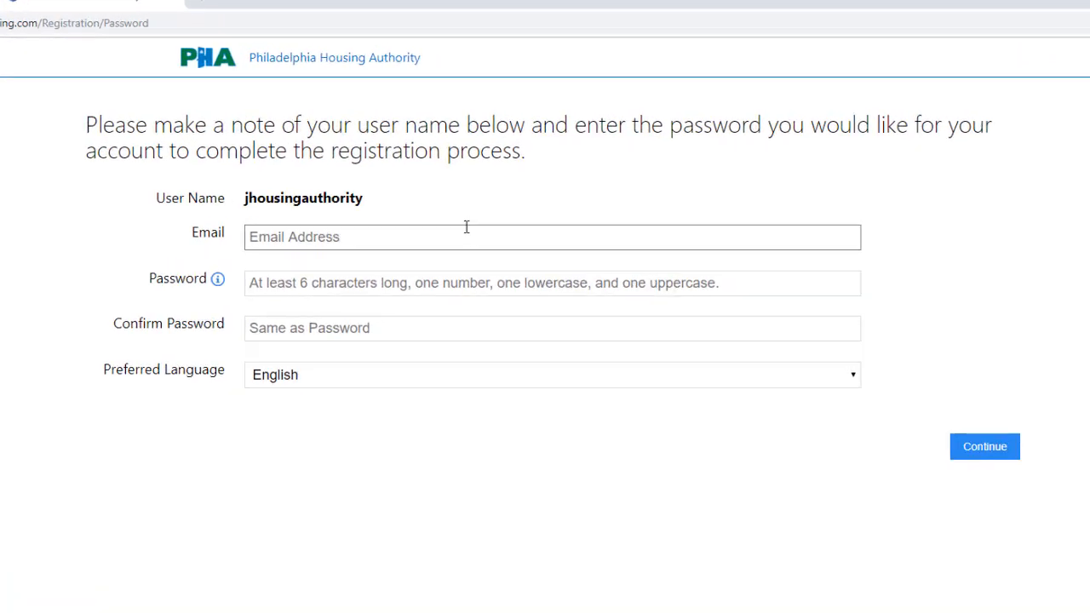
Step: Enter the account email and the password with its confirmation, keep English as preferred language, and complete the registration
left_click(469, 255)
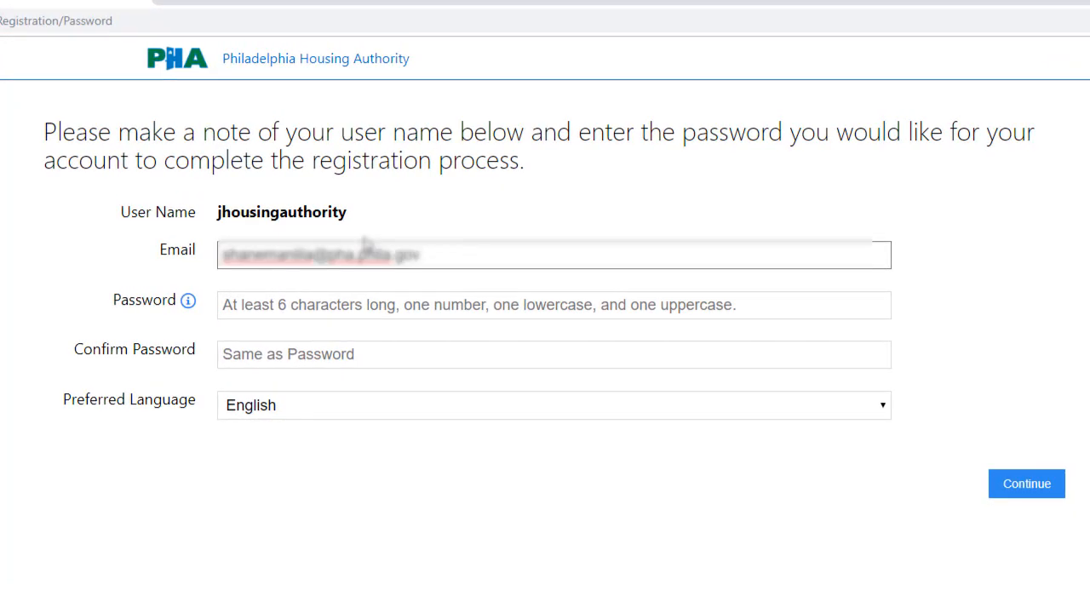
key("Tab")
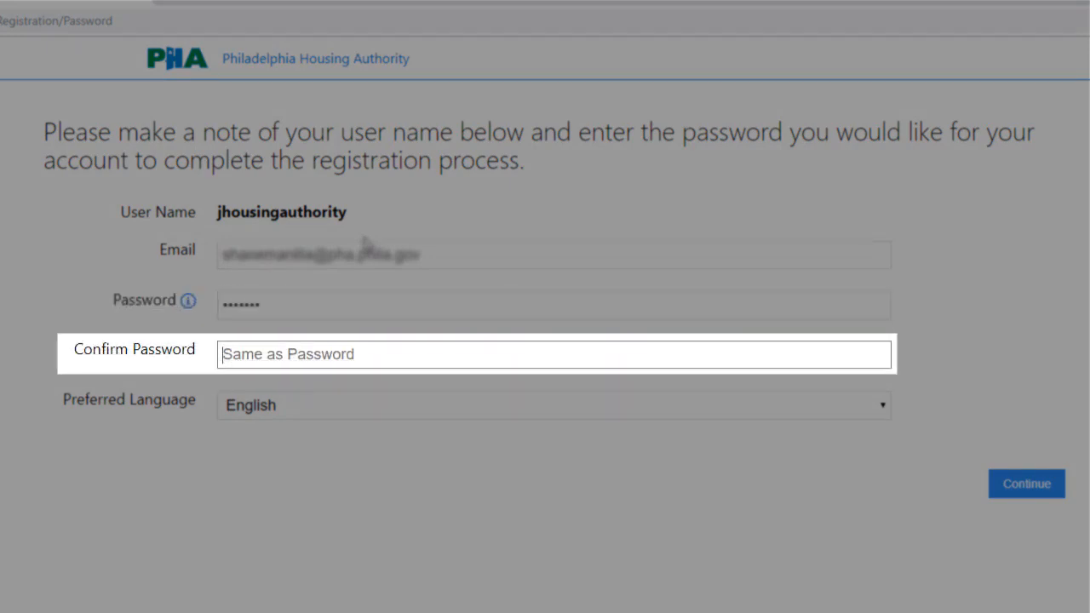
type("••••••")
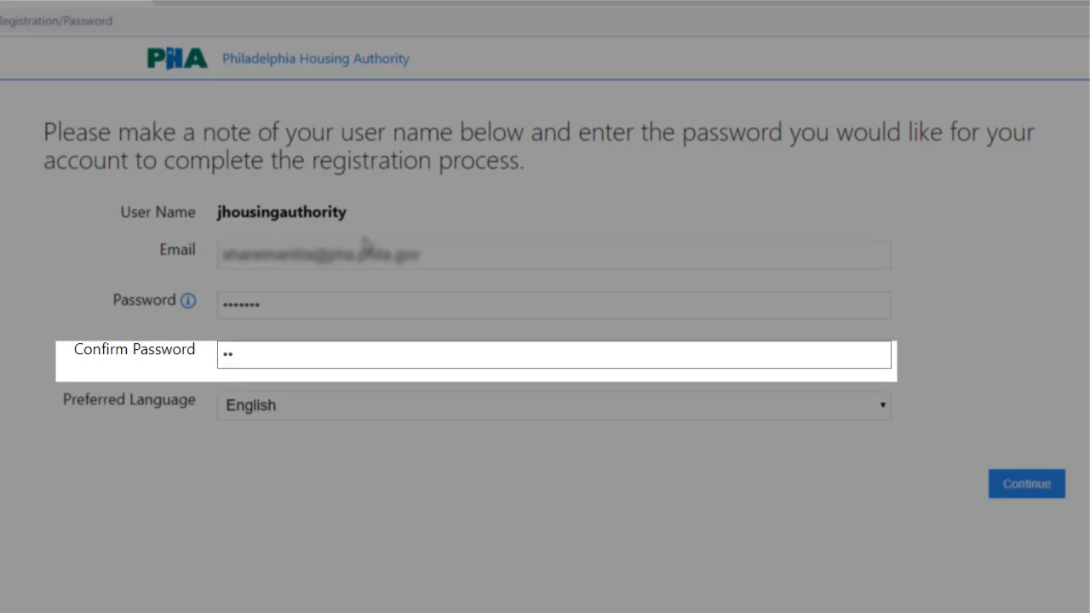
type("•")
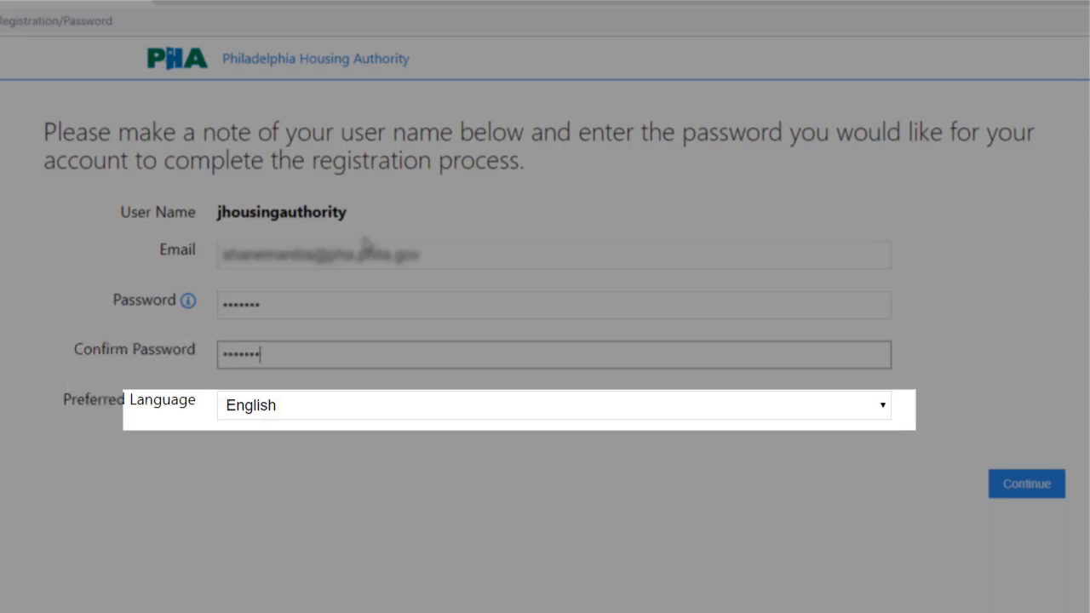
key("Return")
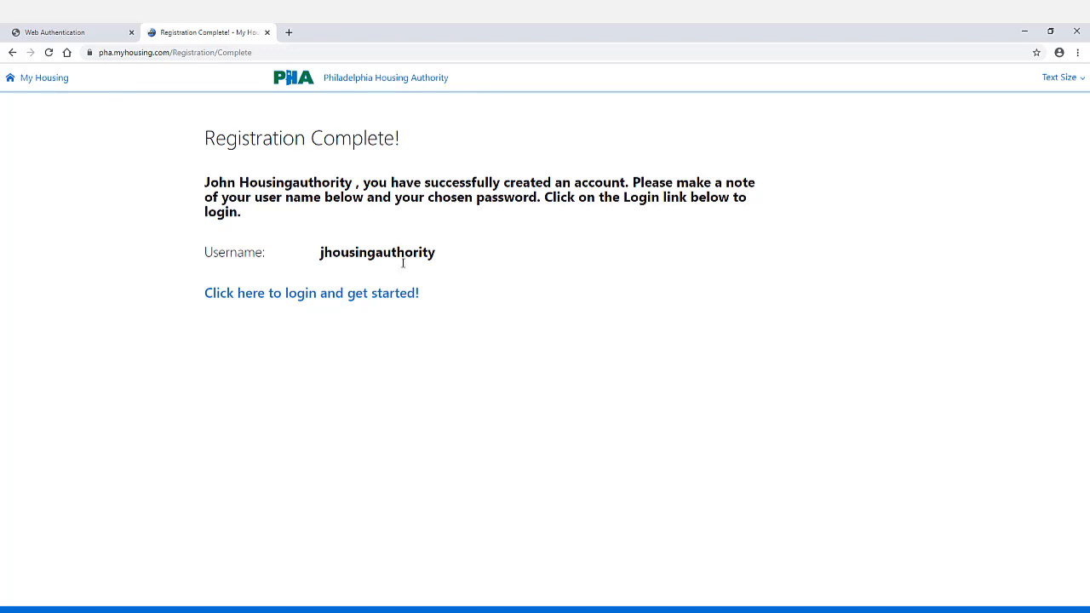
Step: Proceed to the login page and sign in with the newly registered account
left_click(297, 296)
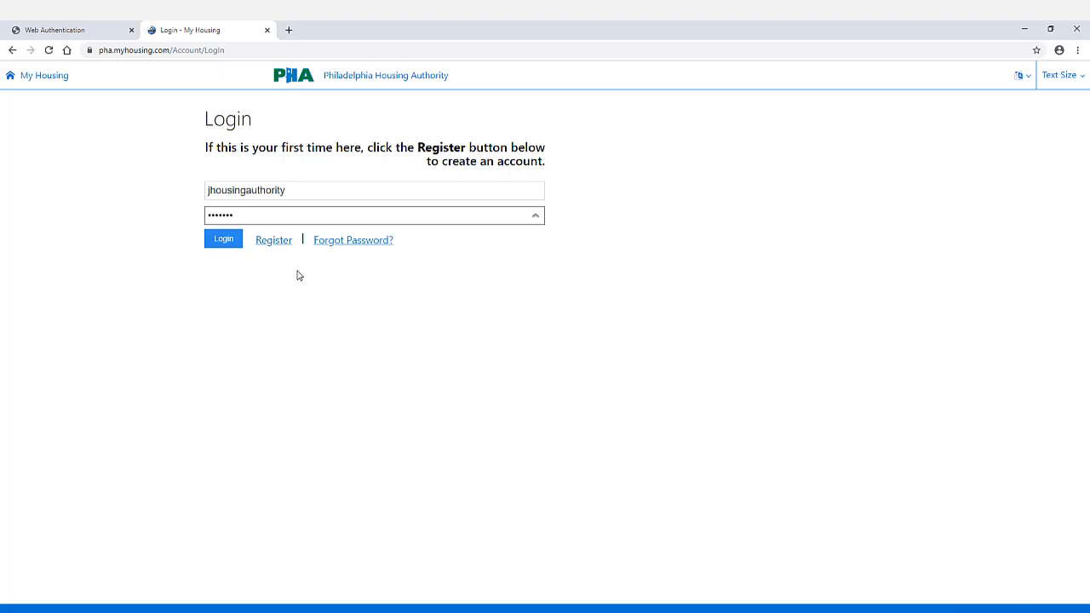
left_click(228, 241)
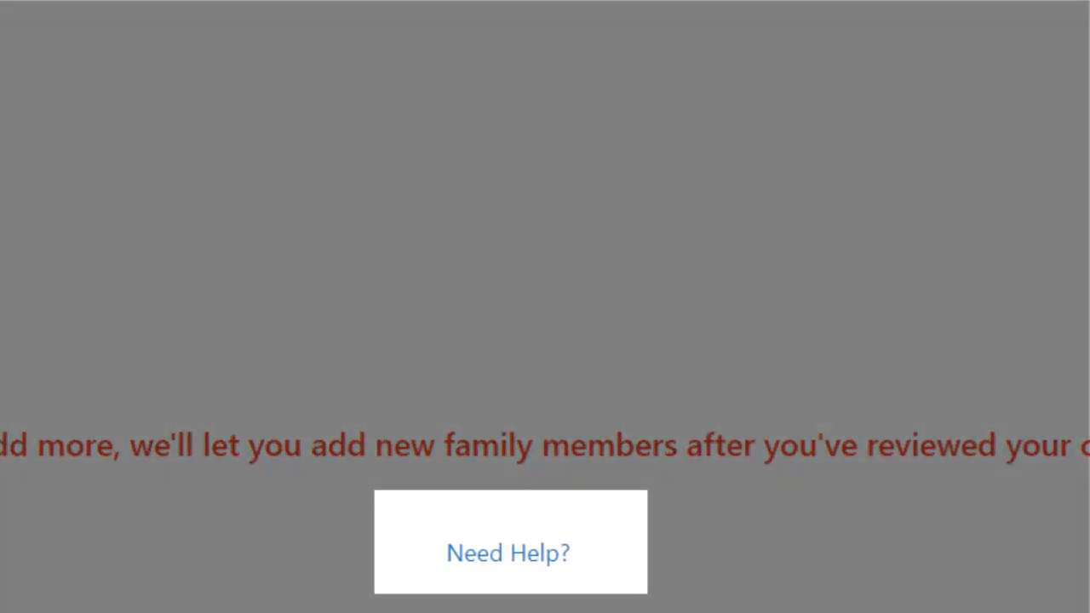
Step: Check the family member help information, close it, and advance through the family overview and the head of household's details
left_click(511, 553)
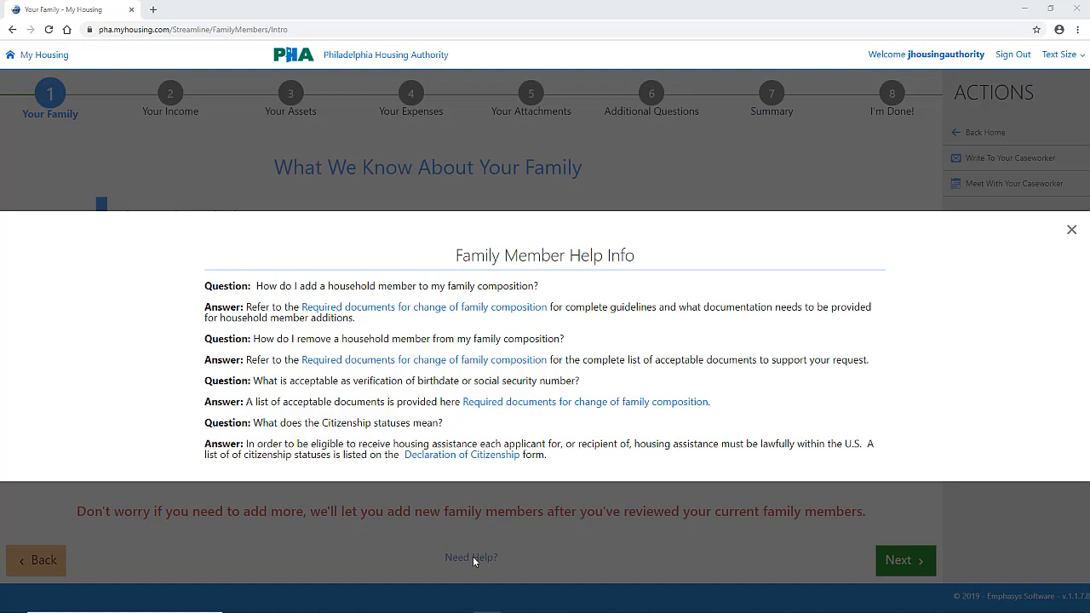
left_click(1070, 235)
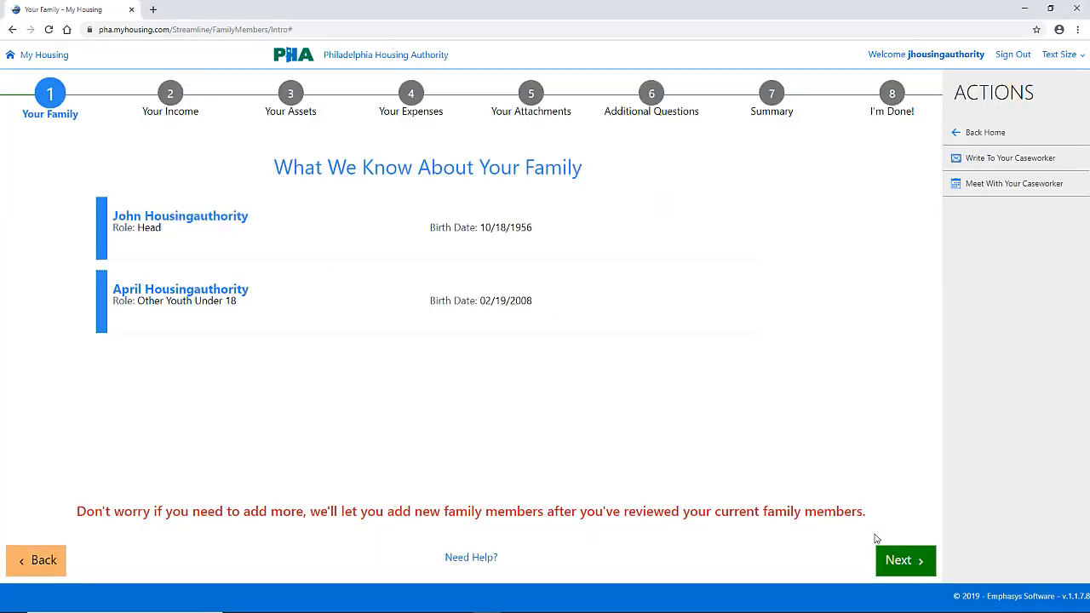
left_click(894, 563)
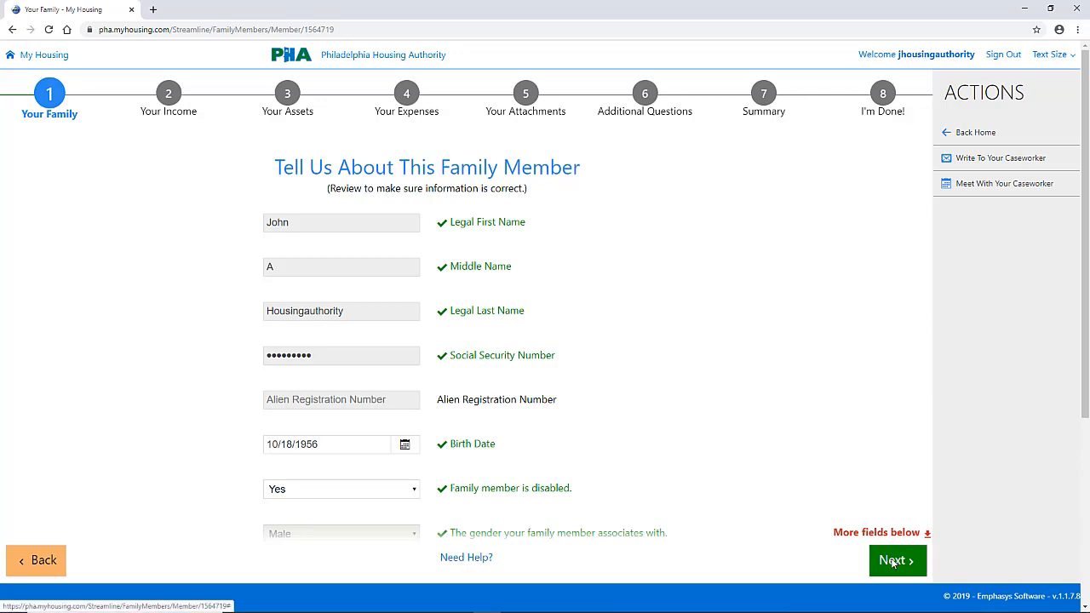
left_click(892, 563)
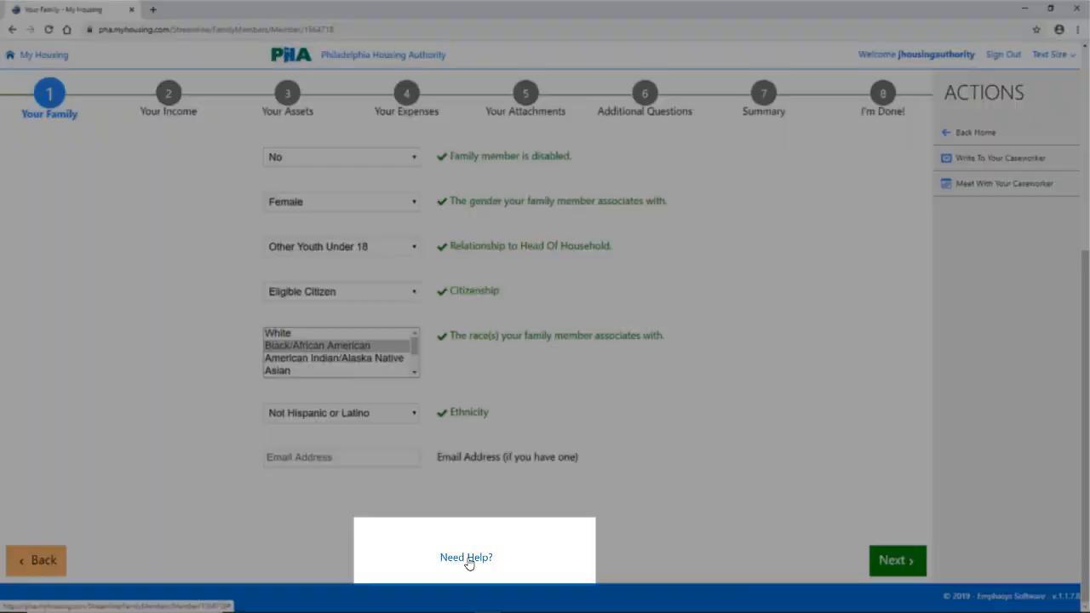
Step: Check the help information on the youth's details page, close it, and advance to the form for adding family members
left_click(466, 558)
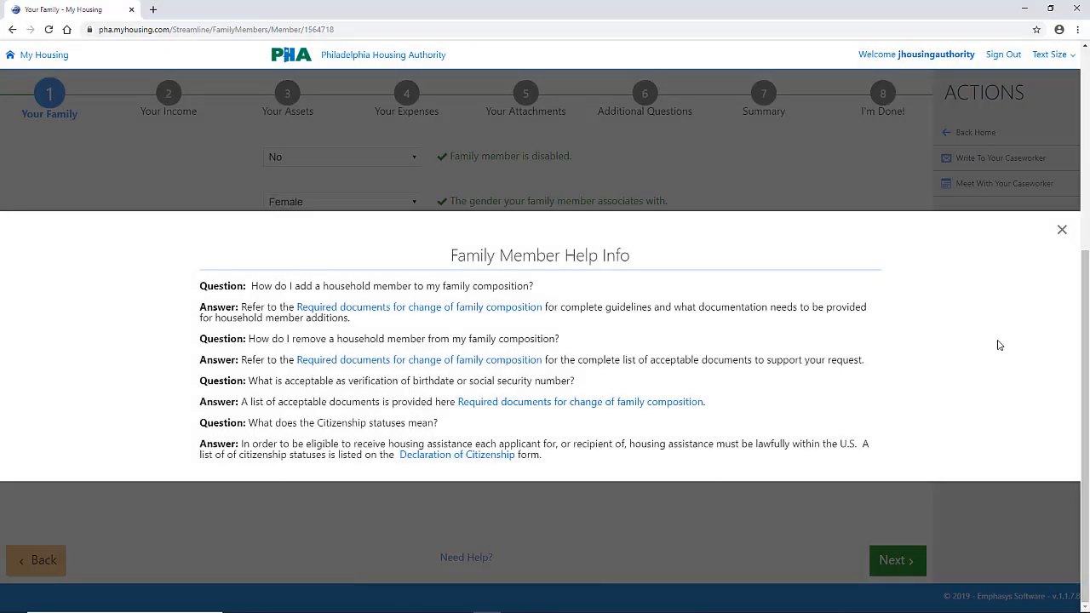
left_click(1061, 233)
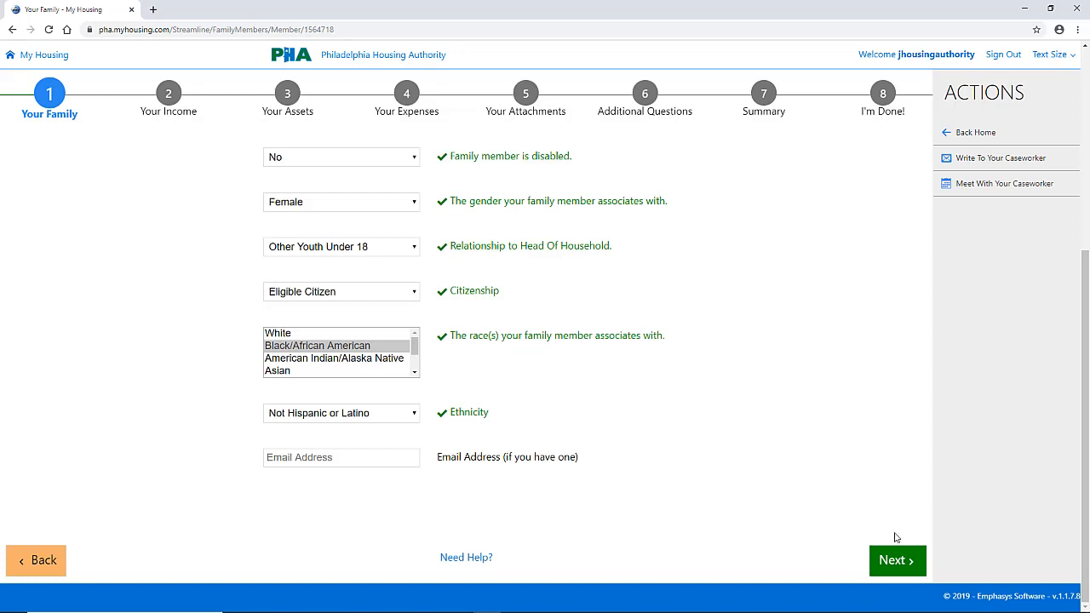
left_click(891, 560)
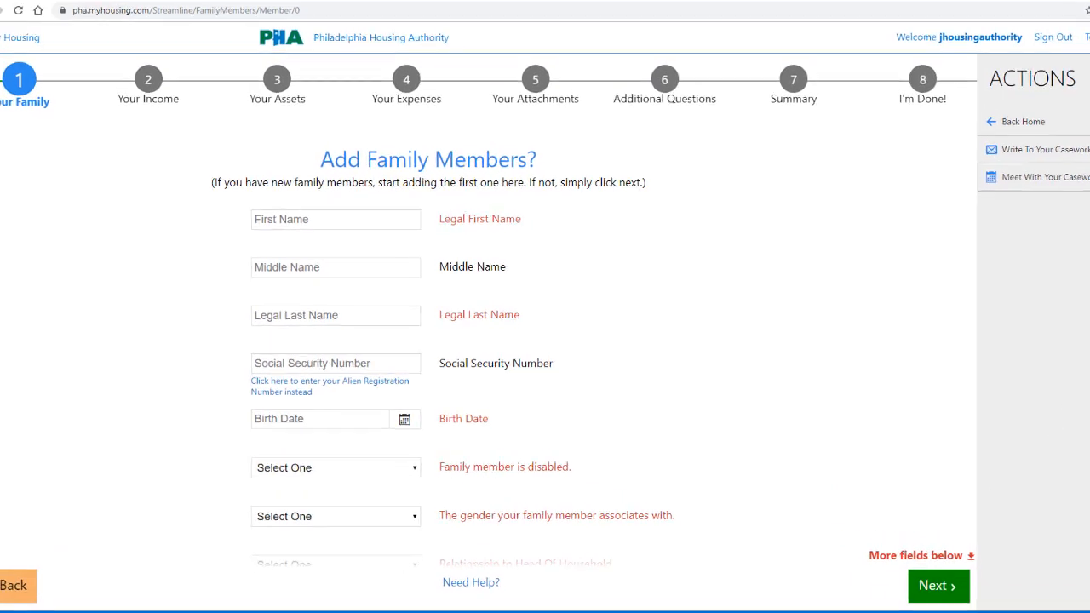
Step: Submit the new family member's details with disabled No and gender Male, confirm the addition, and return from the blank form
scroll(443, 315, "down", 2)
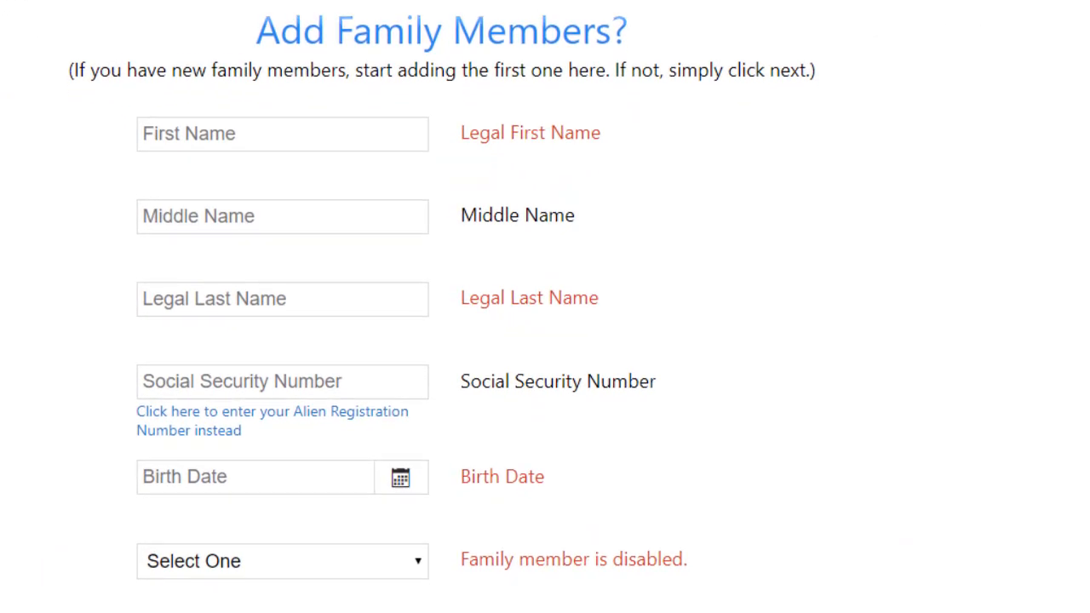
scroll(443, 315, "down", 2)
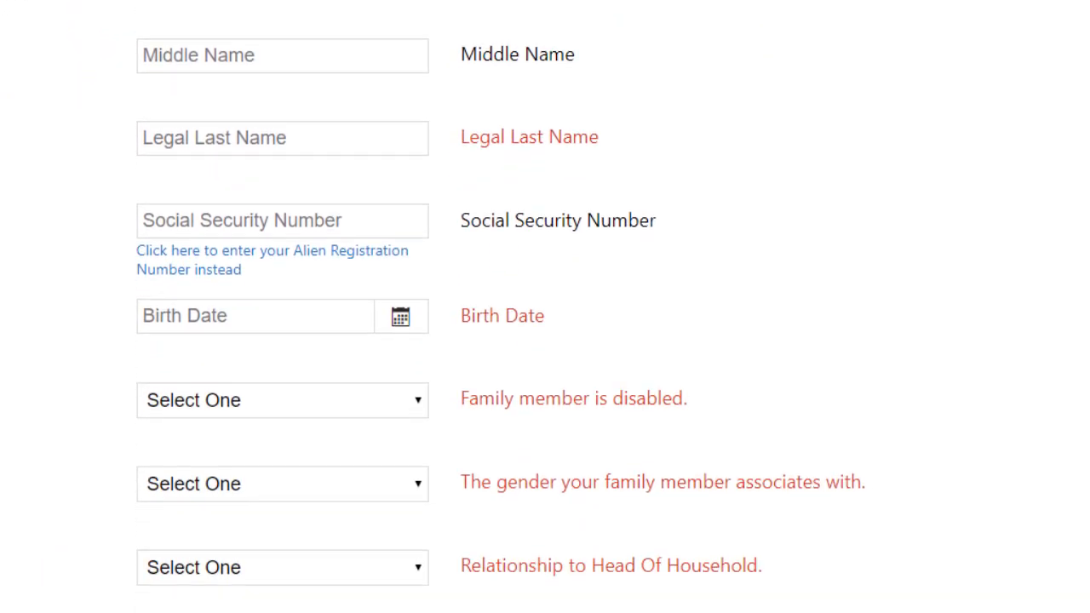
scroll(443, 315, "down", 2)
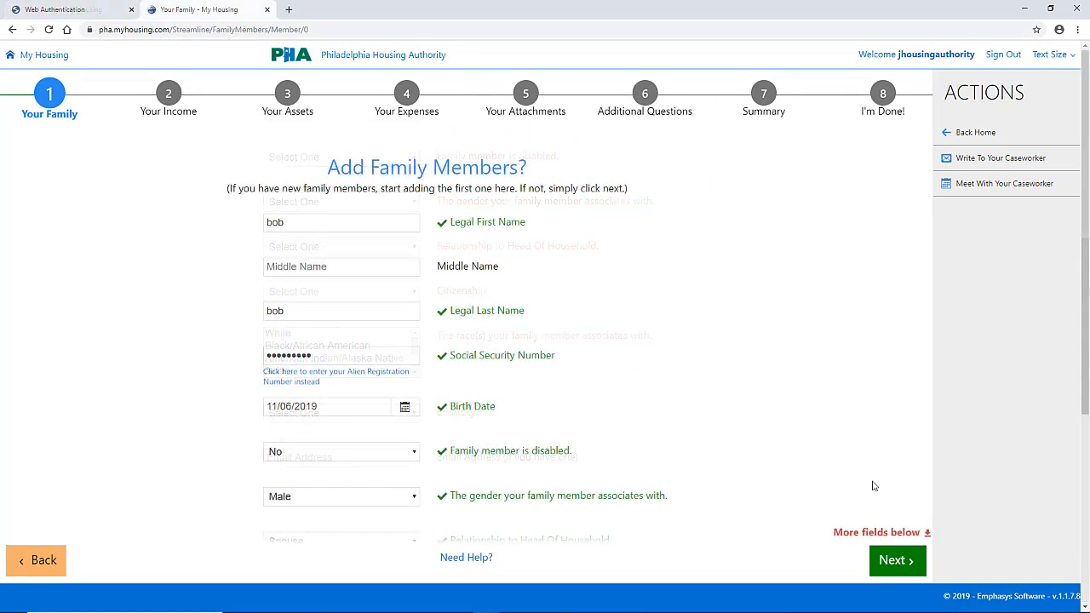
left_click(894, 559)
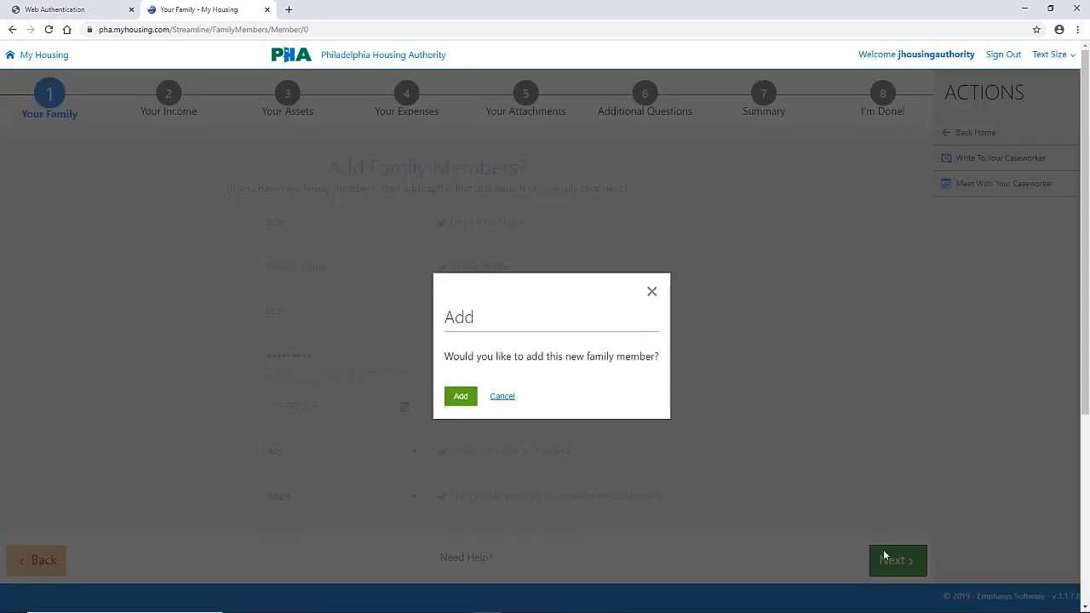
left_click(460, 397)
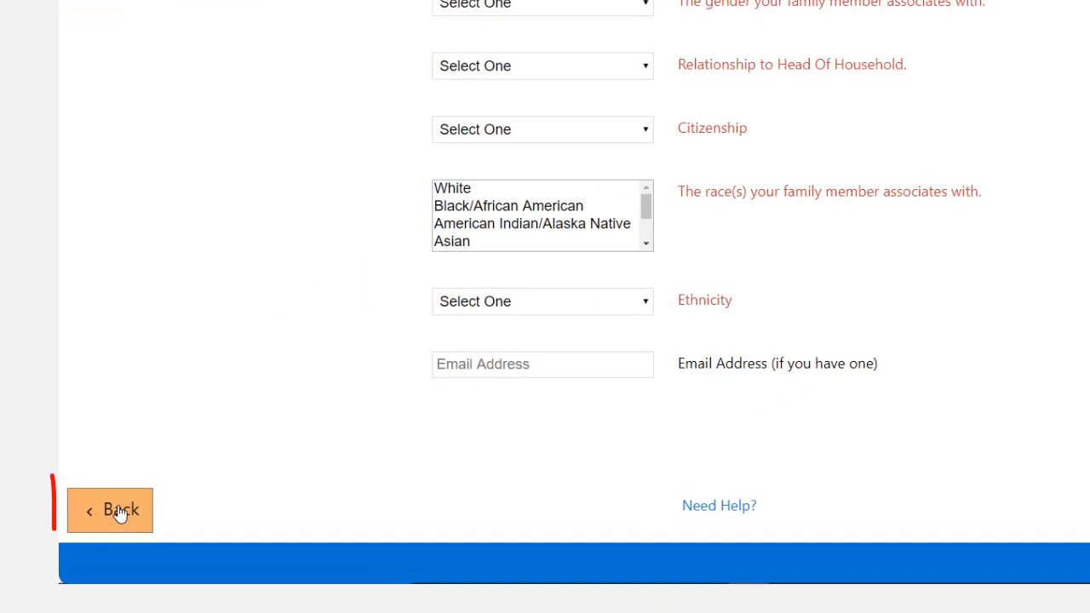
left_click(42, 562)
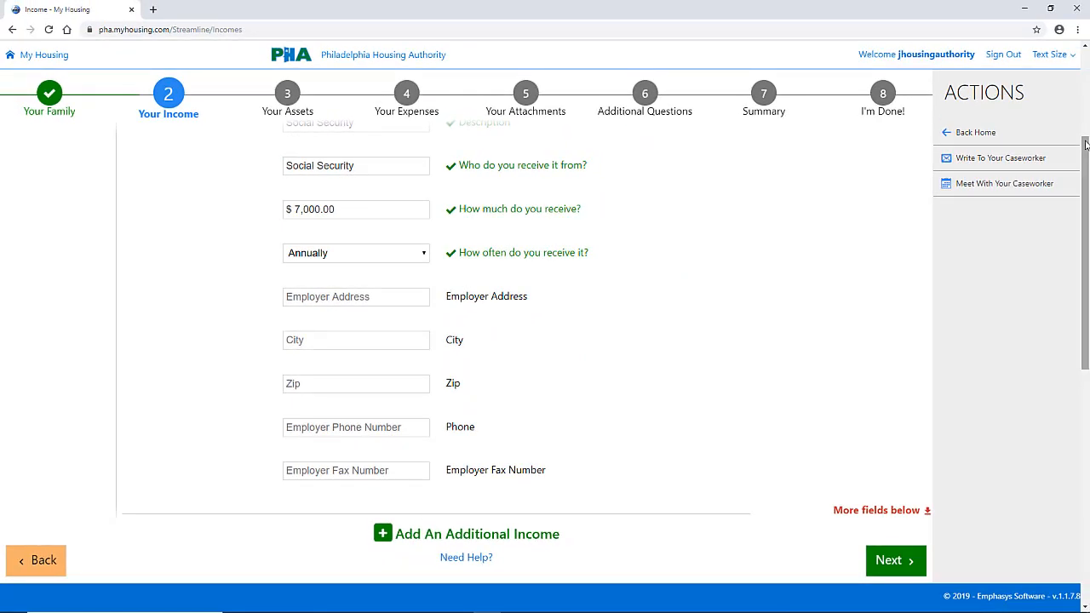
Step: Review the fields of the head of household's Social Security income entry
left_click_drag(1086, 144, 1085, 70)
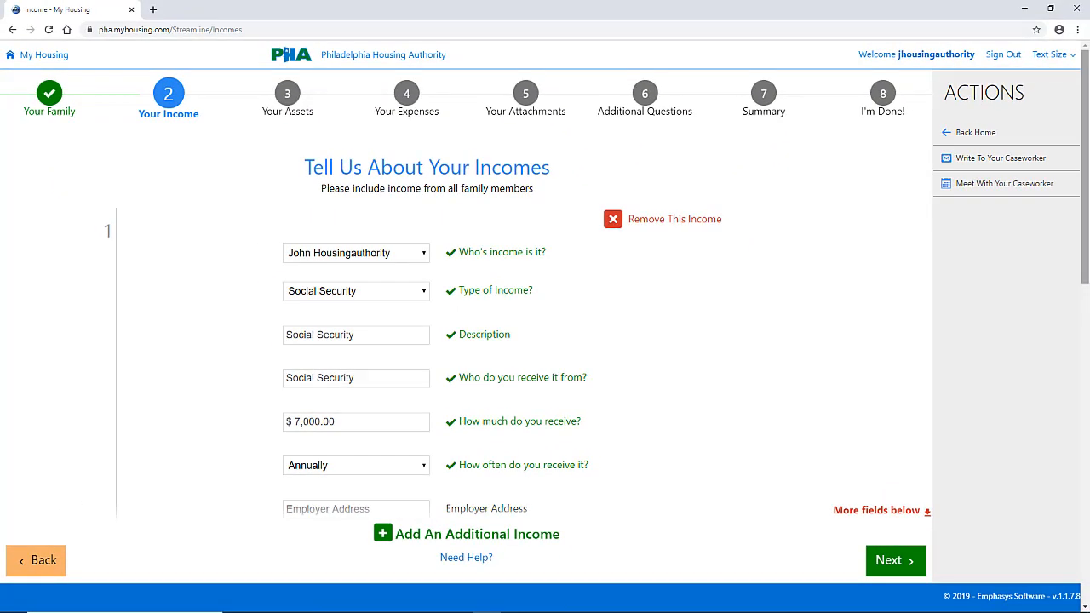
scroll(520, 341, "down", 6)
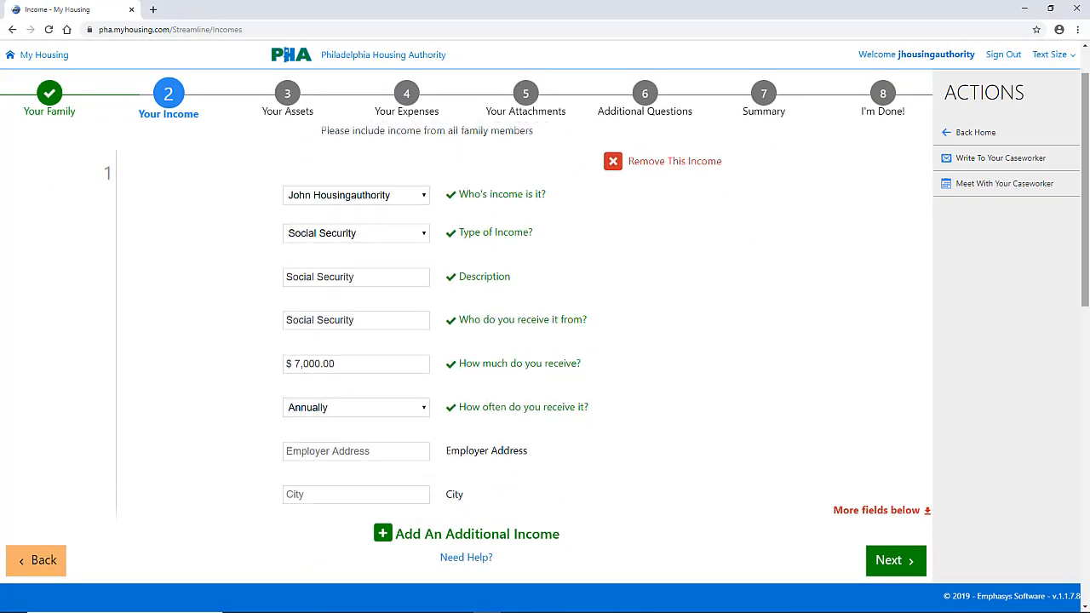
scroll(519, 340, "down", 3)
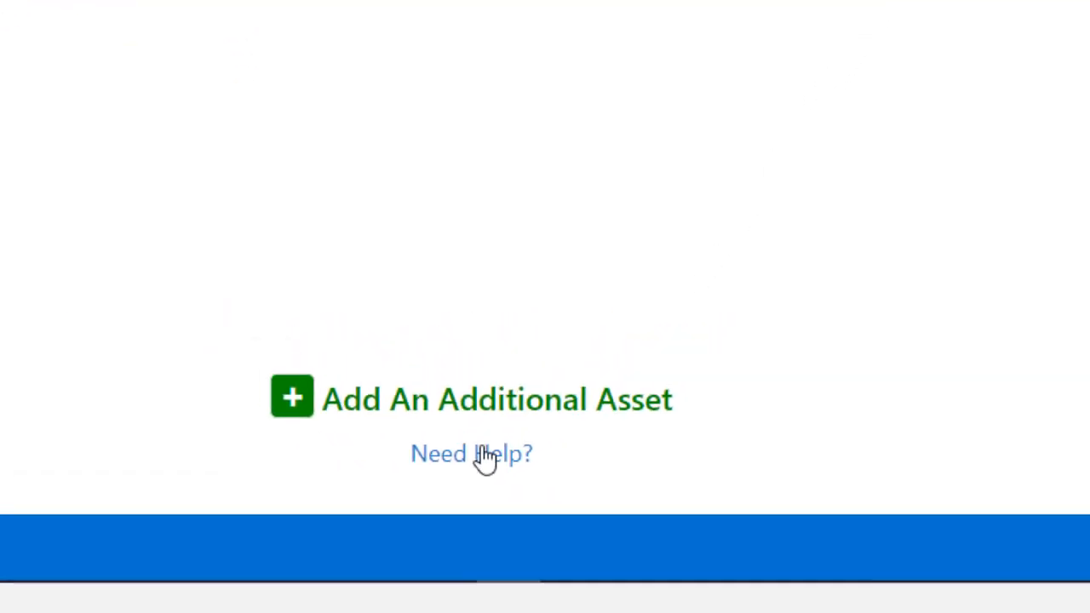
Step: Check the family asset help information, close it, and advance past the assets section without adding an asset
left_click(484, 457)
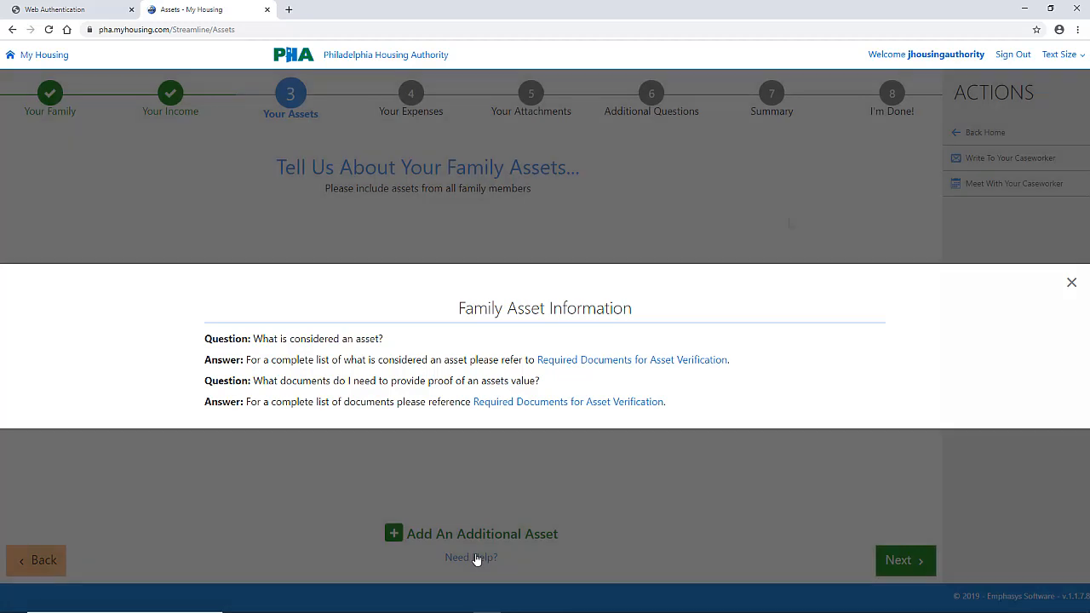
left_click(789, 223)
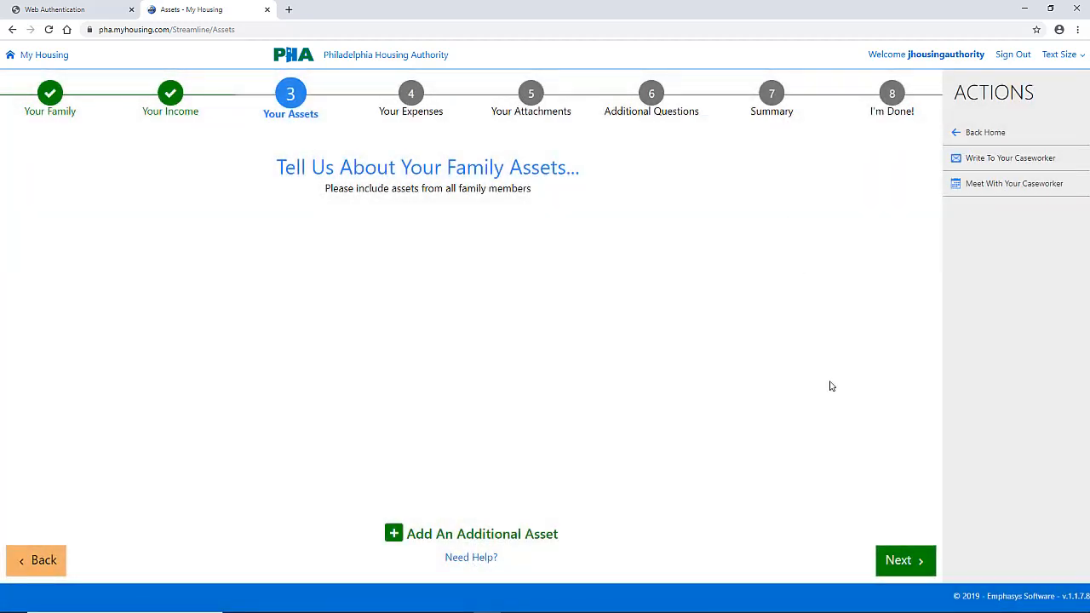
left_click(909, 566)
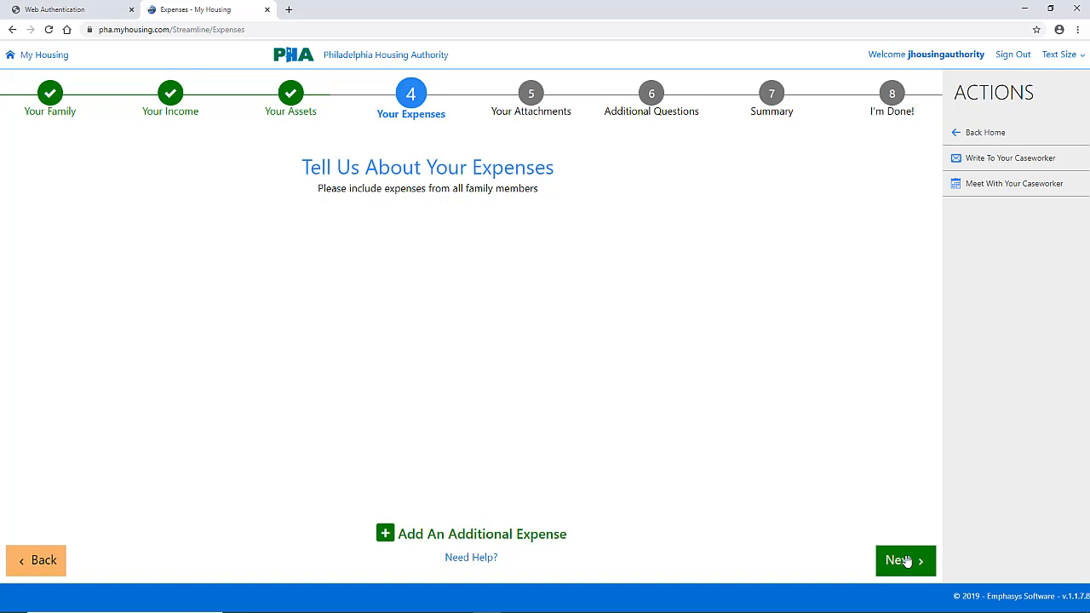
Step: Check the expense help information, close it, and advance past the expenses section without adding an expense
left_click(475, 558)
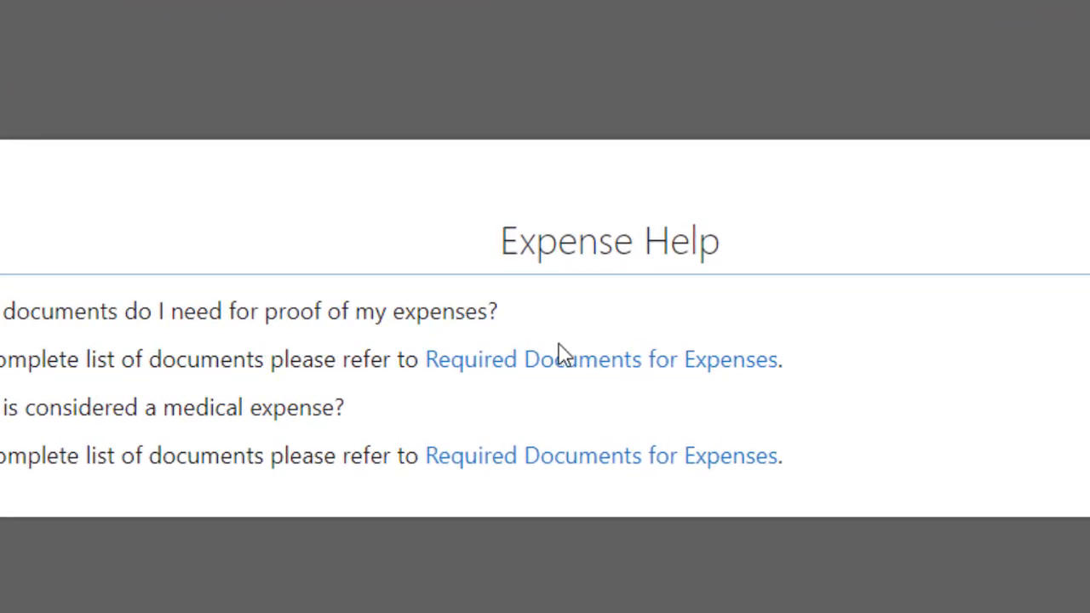
left_click(643, 374)
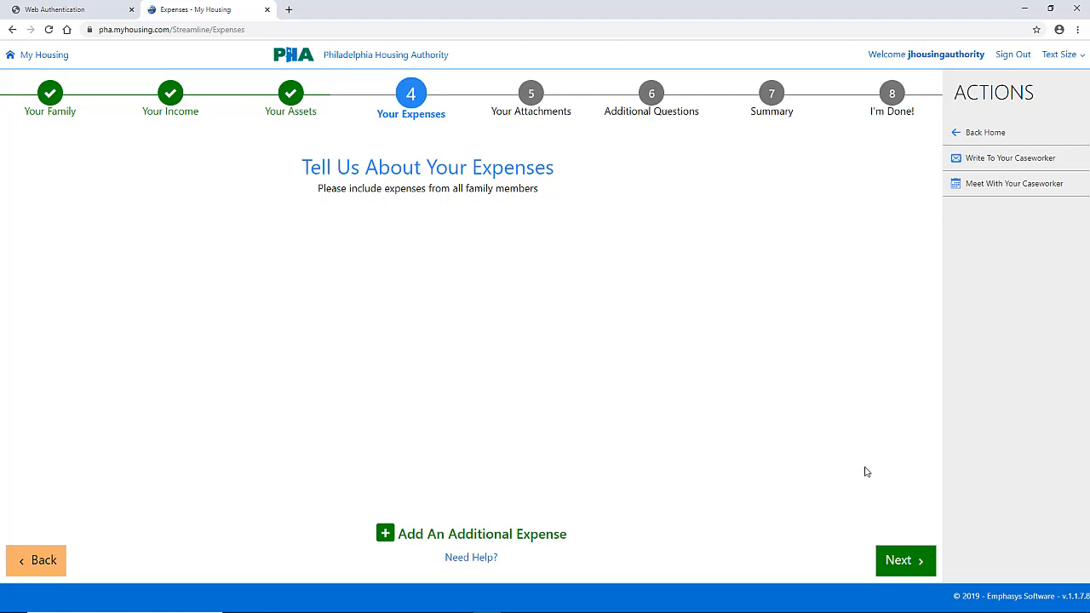
left_click(906, 560)
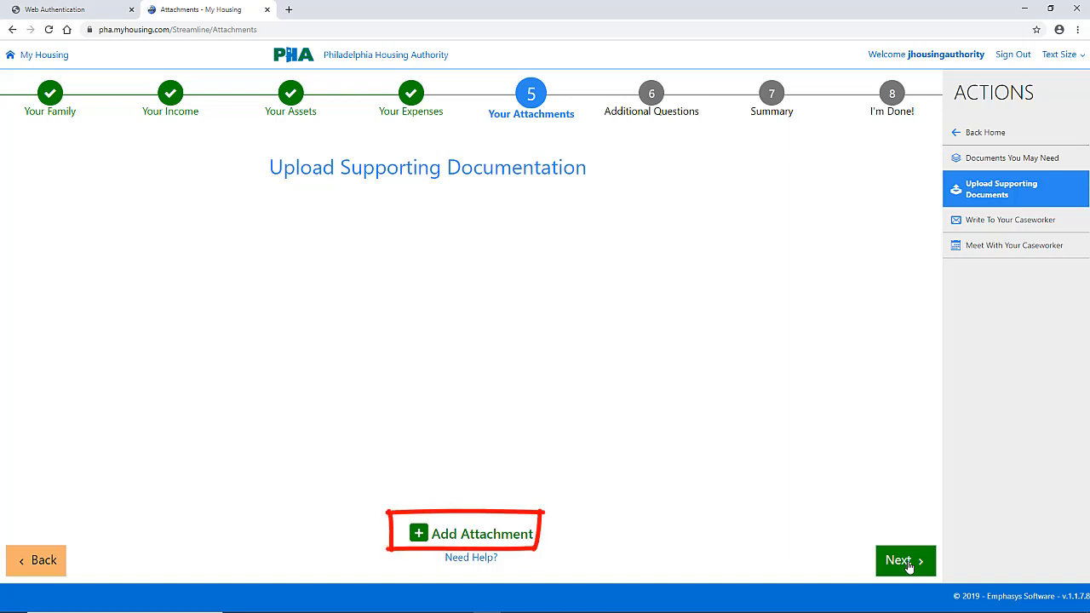
Step: Add an attachment linked to Incomes, with type Verification of Income, for the Employed - Employed entry
left_click(434, 536)
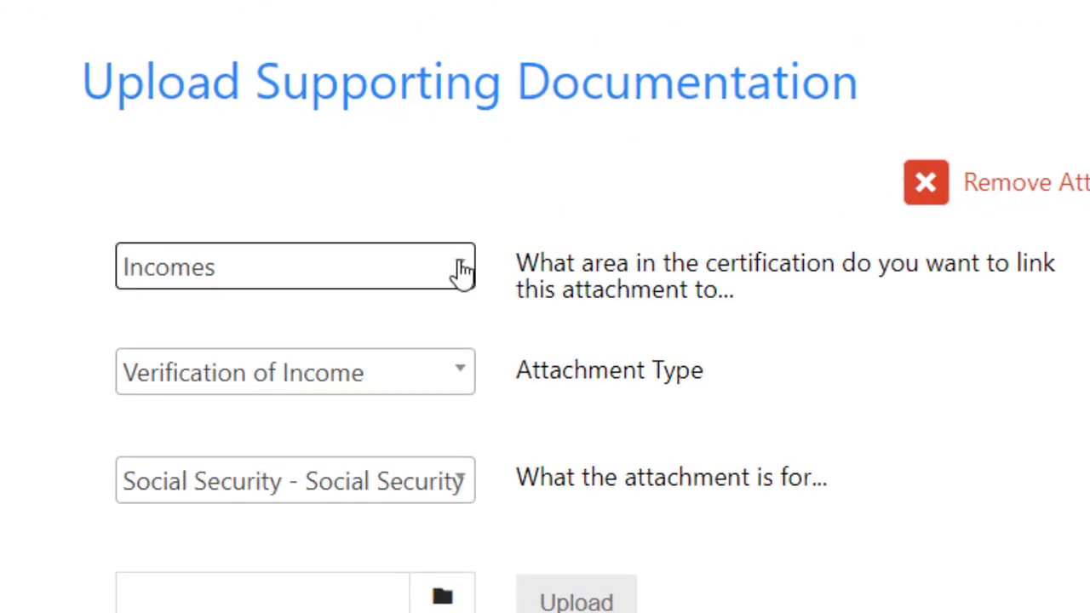
left_click(458, 270)
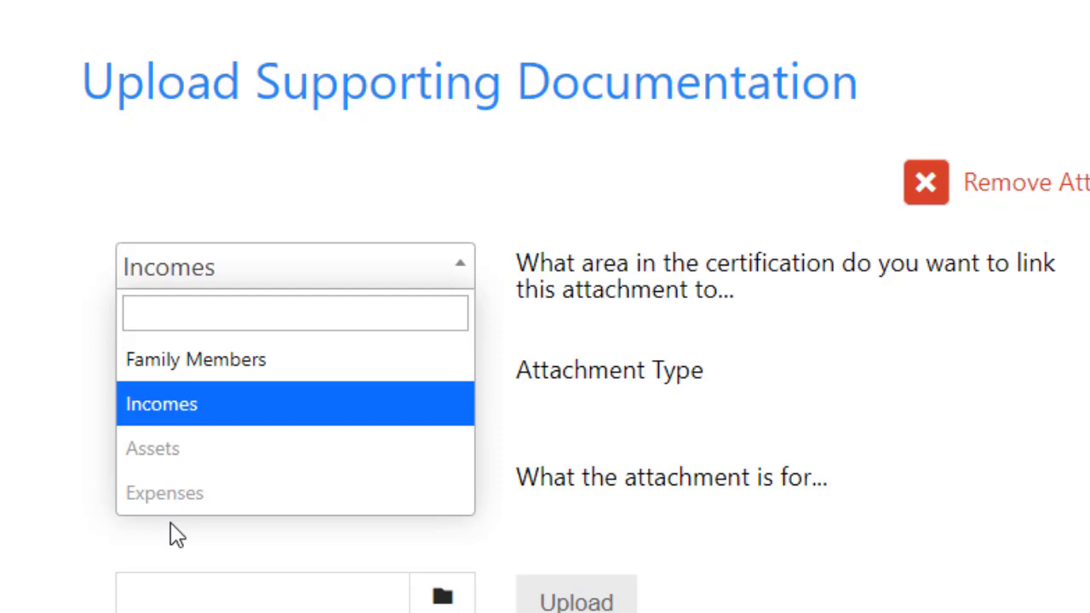
left_click(464, 273)
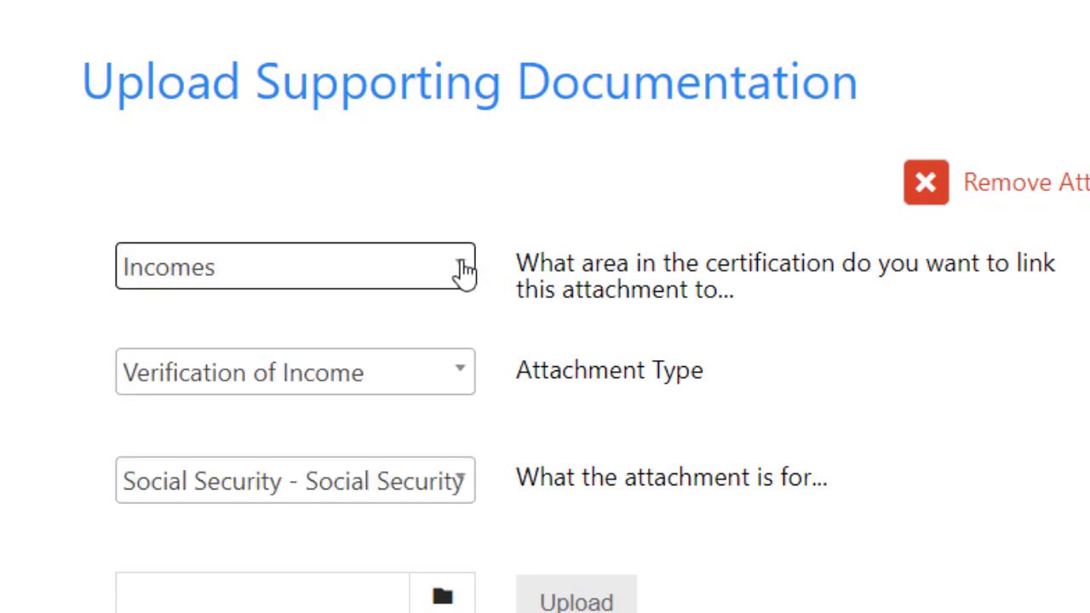
left_click(463, 374)
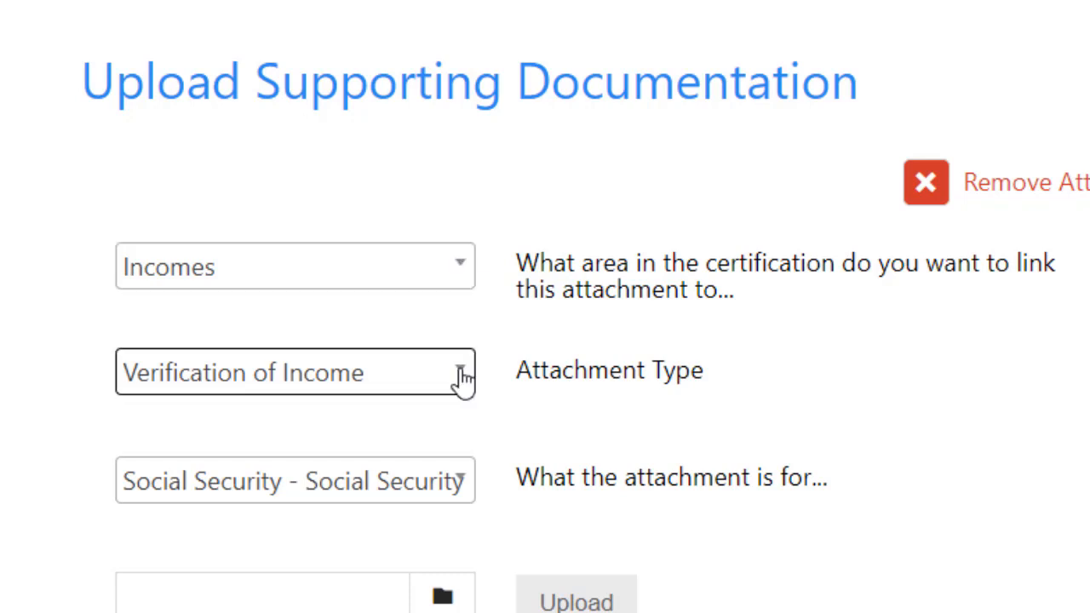
left_click(462, 378)
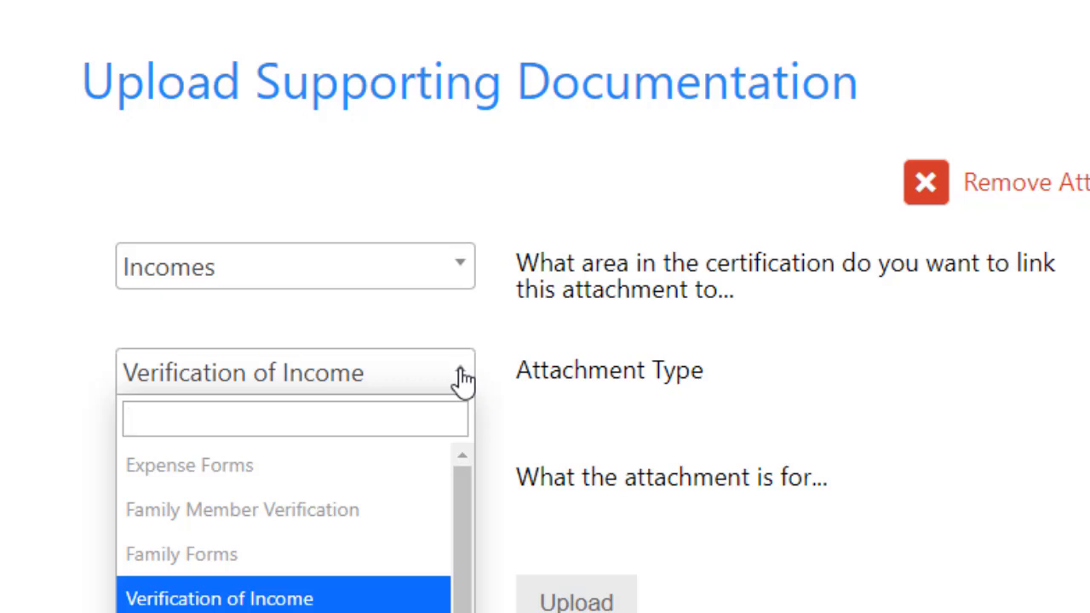
left_click(462, 378)
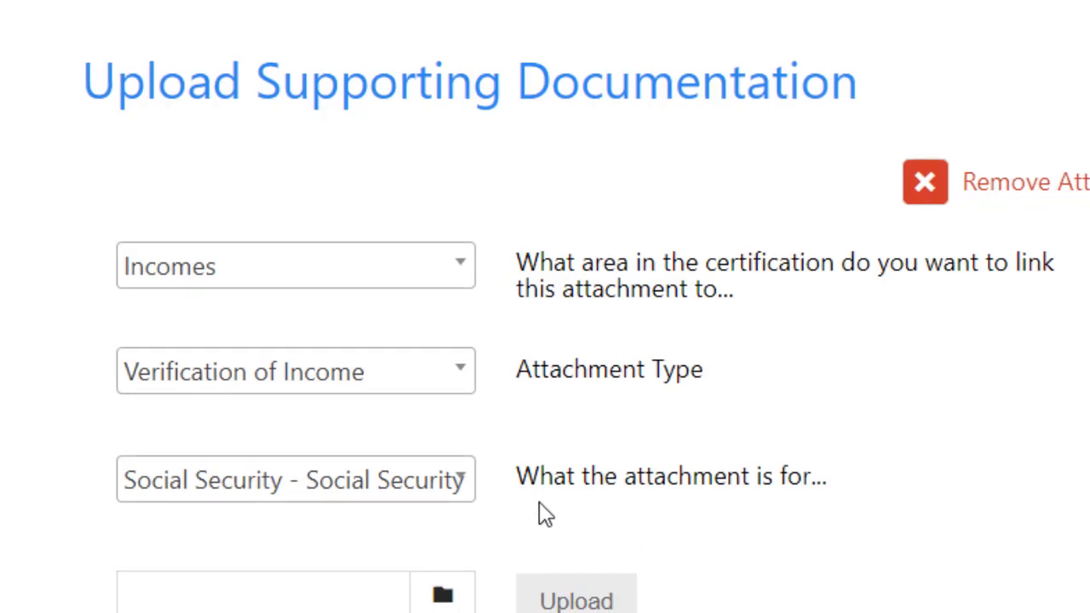
left_click(464, 481)
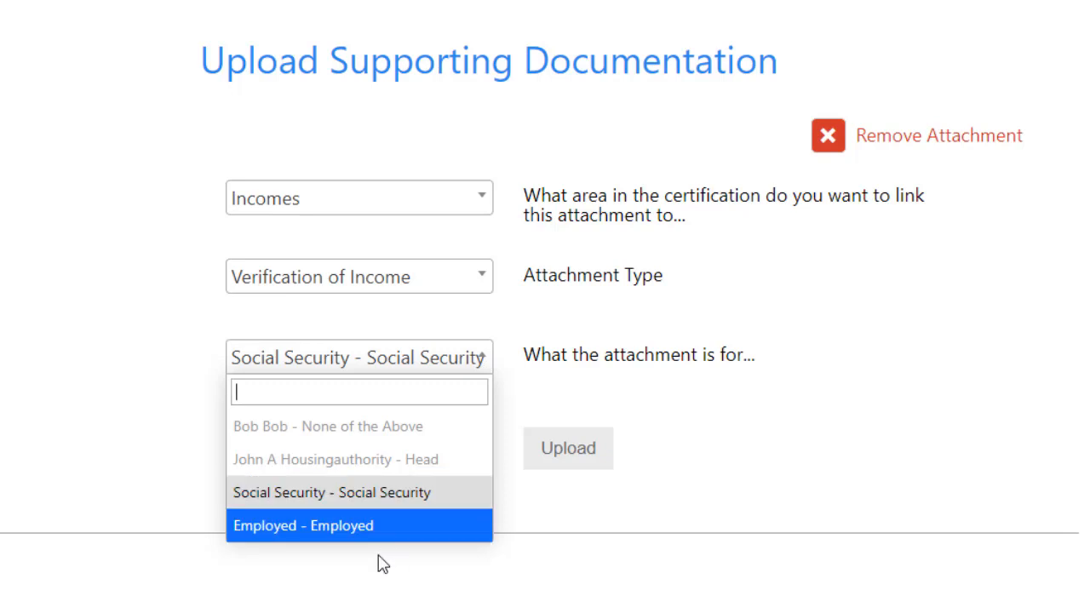
left_click(385, 526)
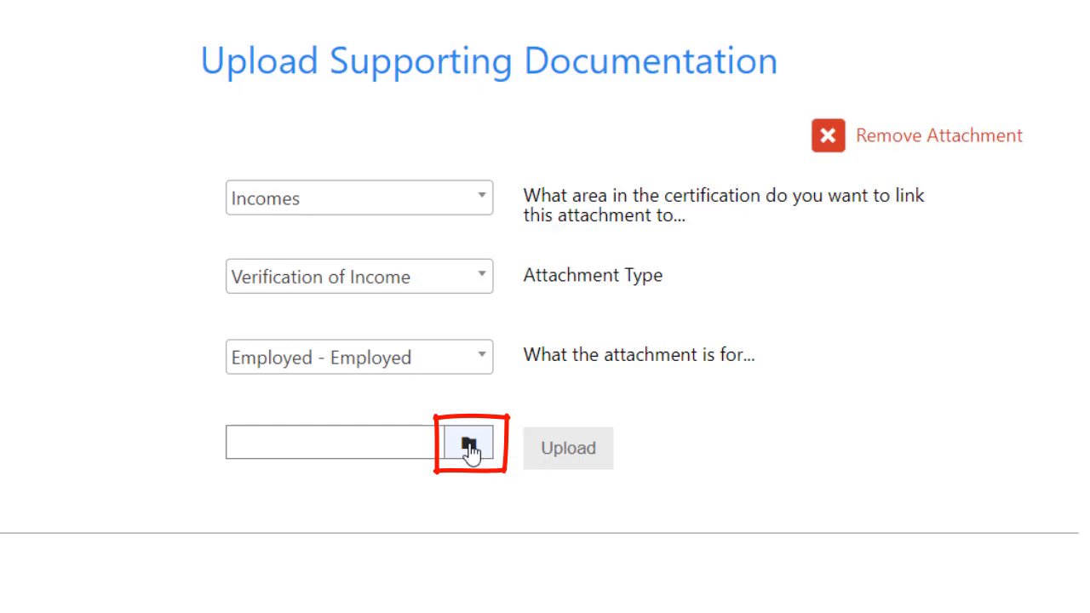
Step: Choose Housing document.docx from the Desktop as the file for the income attachment
left_click(470, 452)
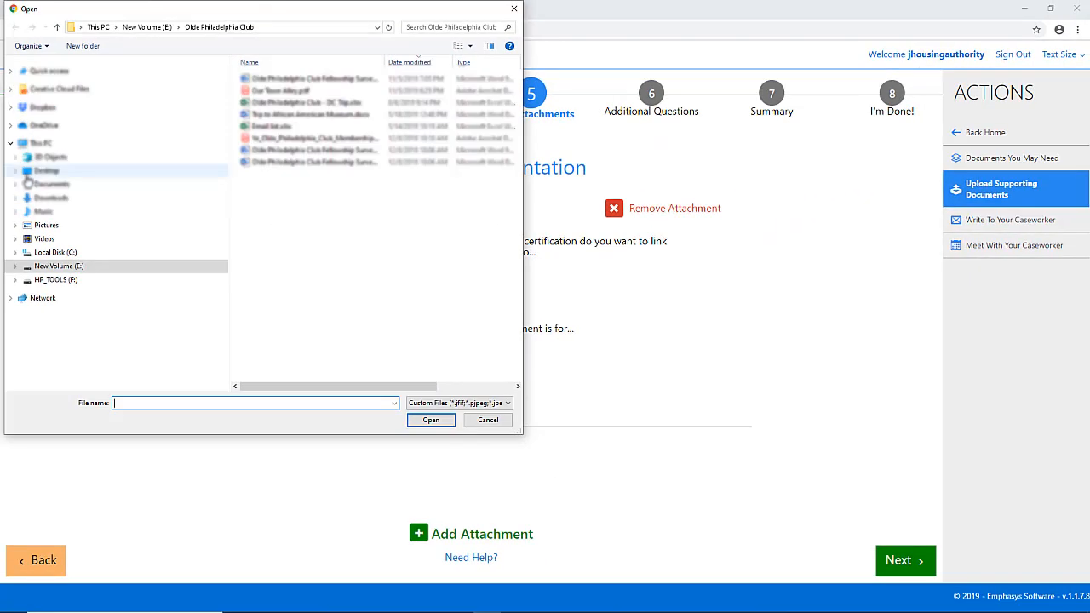
left_click(33, 172)
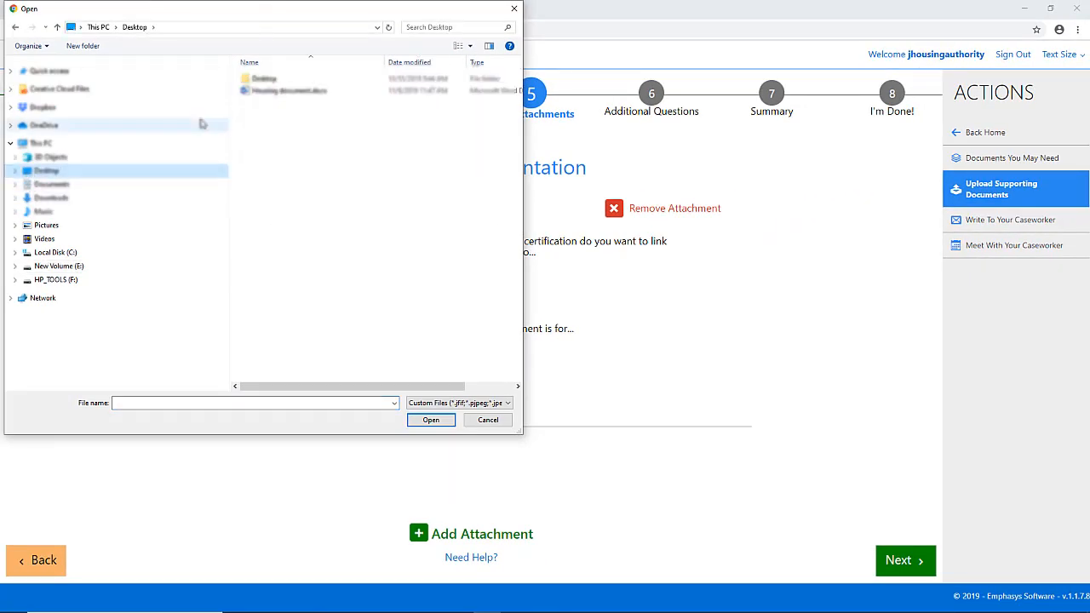
left_click(249, 92)
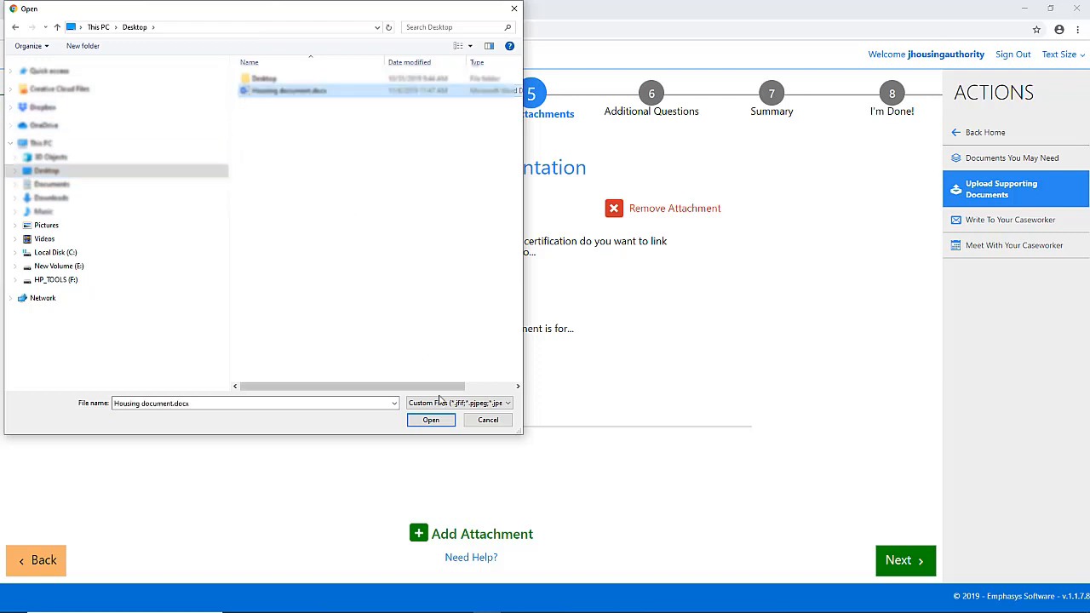
left_click(431, 420)
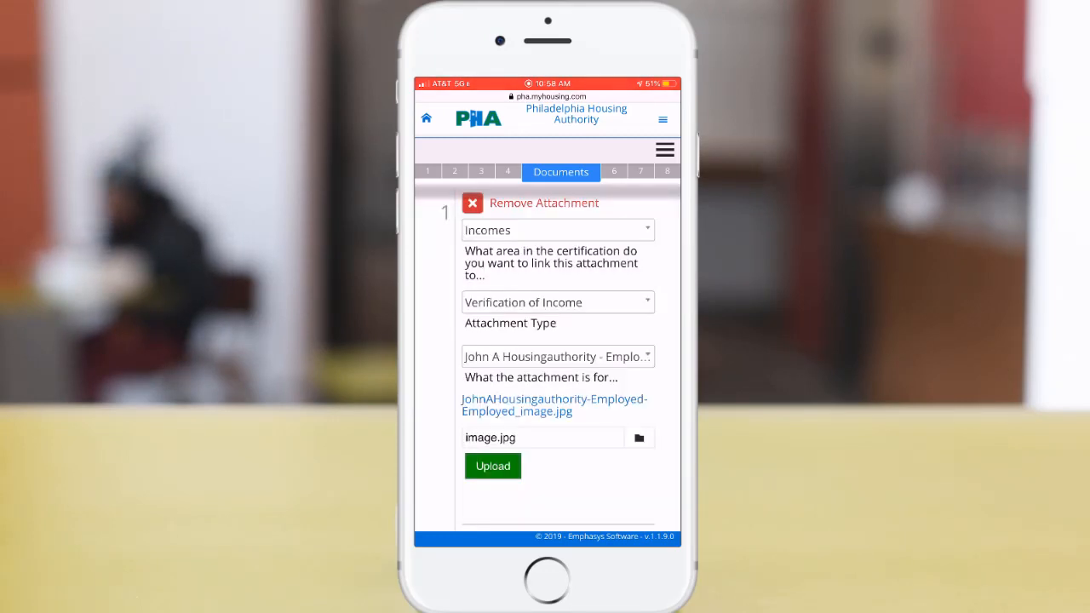
Step: Review the income verification attachment with its uploaded image.jpg on the mobile Documents page
scroll(548, 358, "down", 1)
scroll(547, 358, "up", 1)
scroll(547, 358, "down", 2)
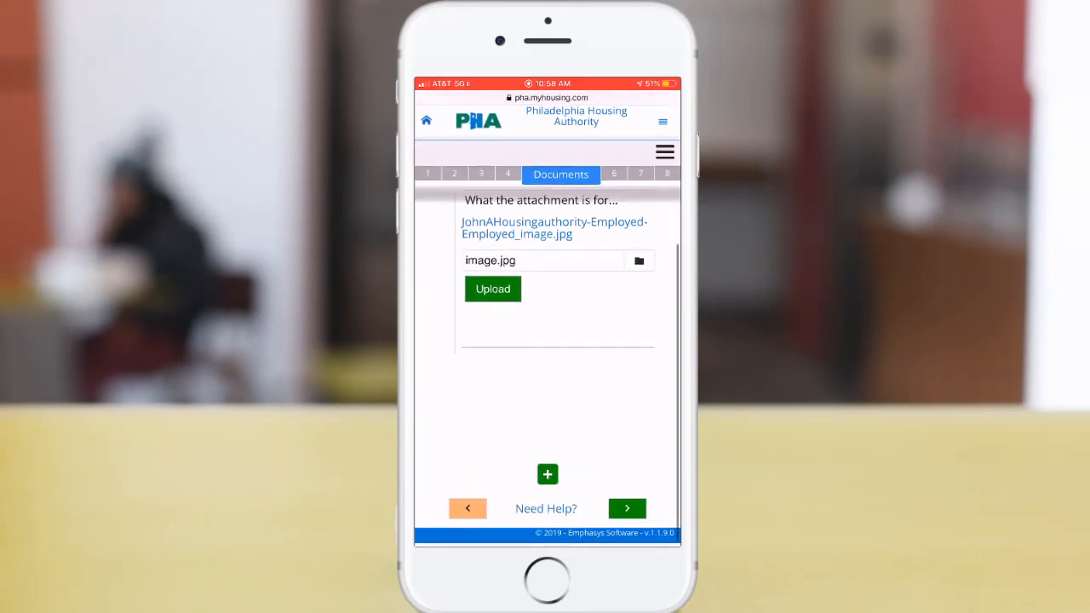
scroll(548, 358, "down", 1)
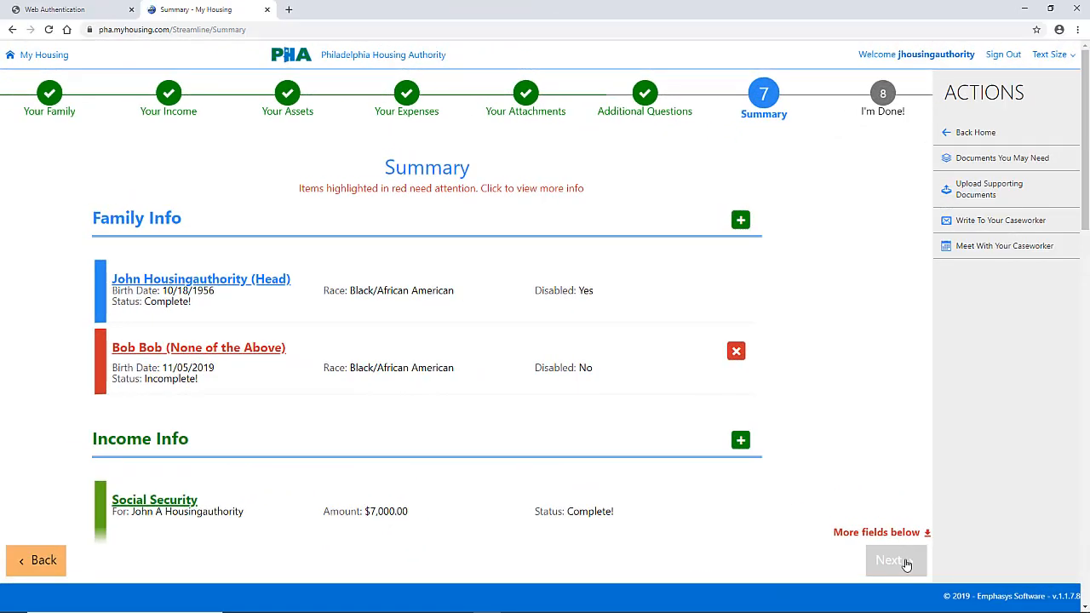
Step: Review the summary of family, income, assets, expenses and attachments, and read the participant certification and information release authorization
scroll(894, 562, "down", 3)
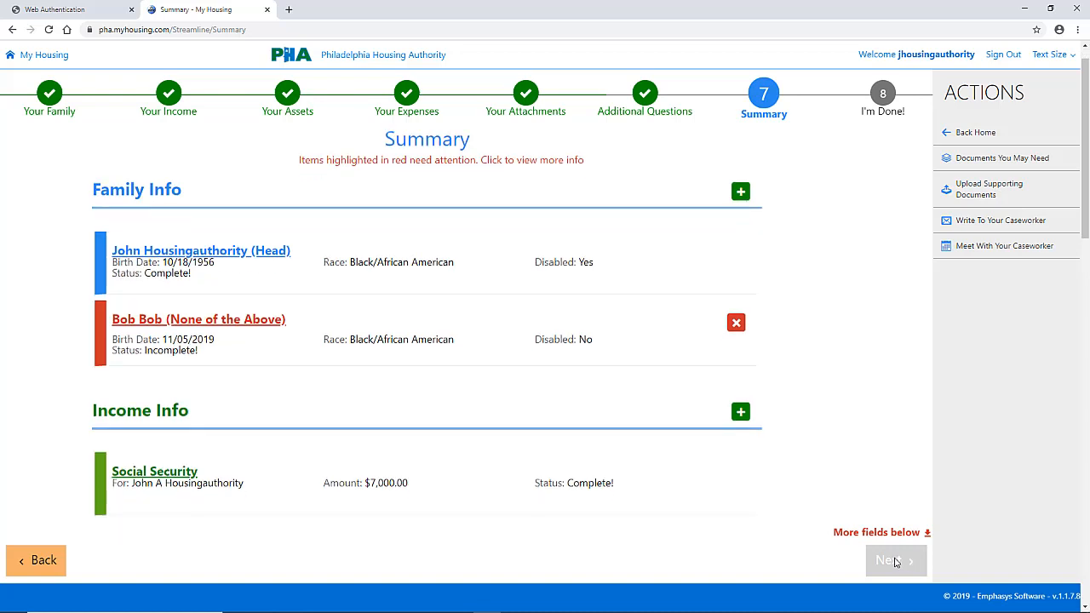
scroll(894, 562, "down", 1)
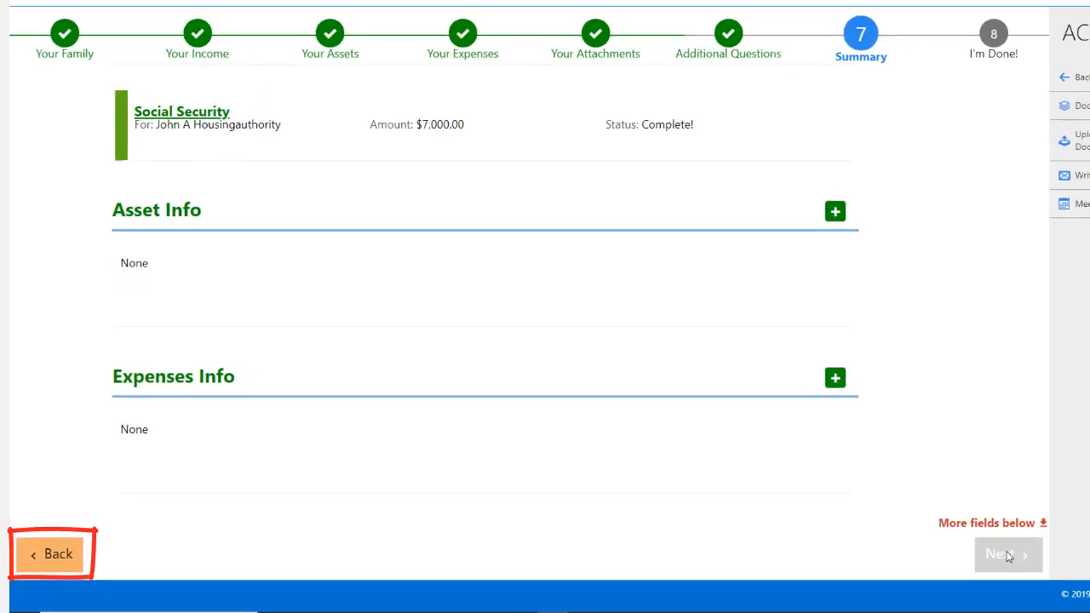
scroll(513, 376, "down", 2)
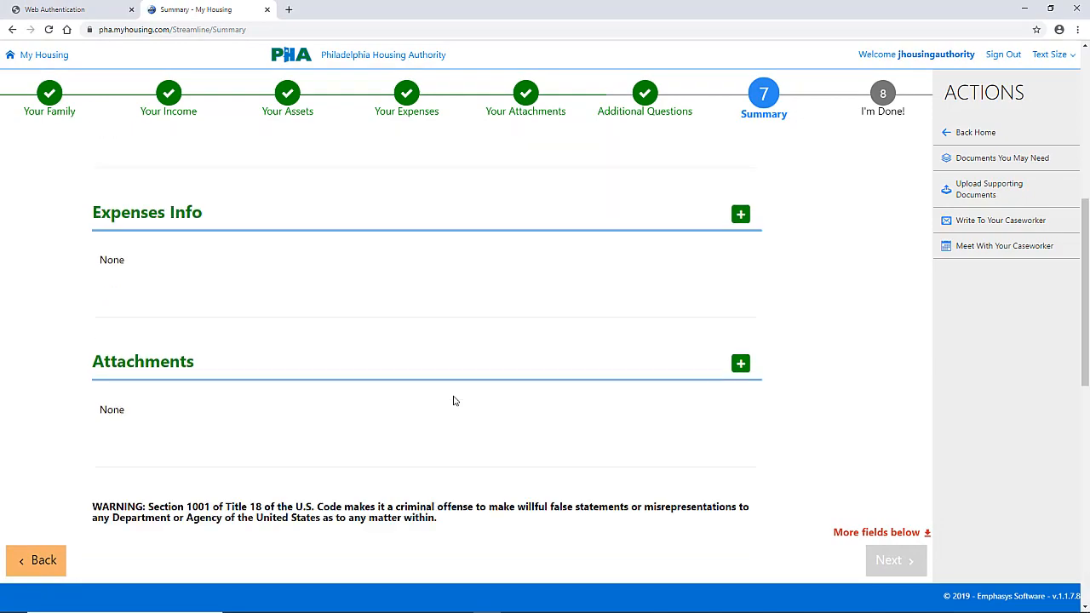
scroll(453, 400, "down", 5)
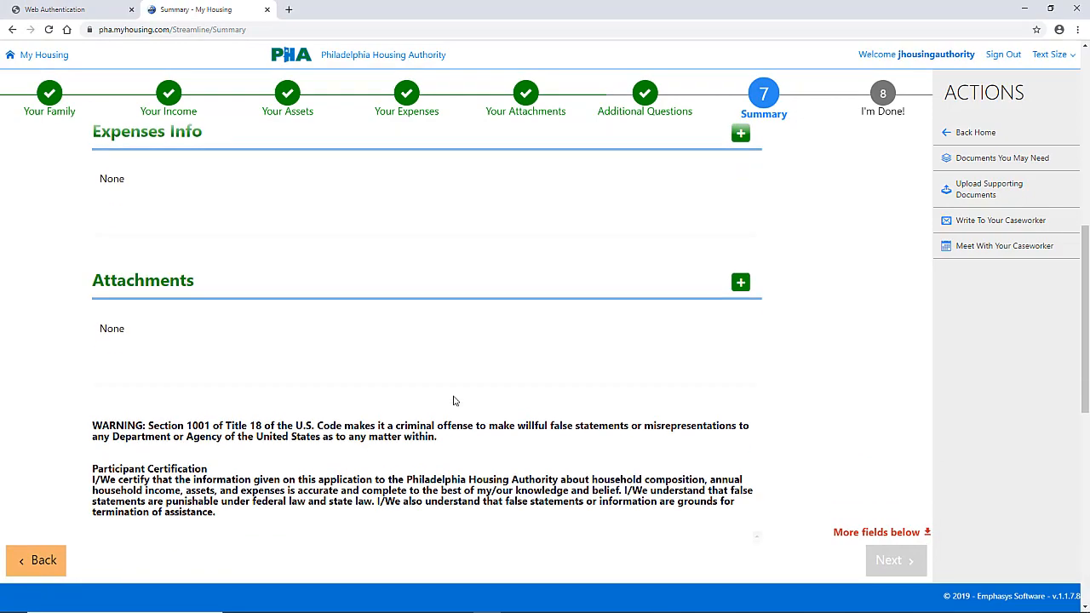
scroll(453, 400, "down", 5)
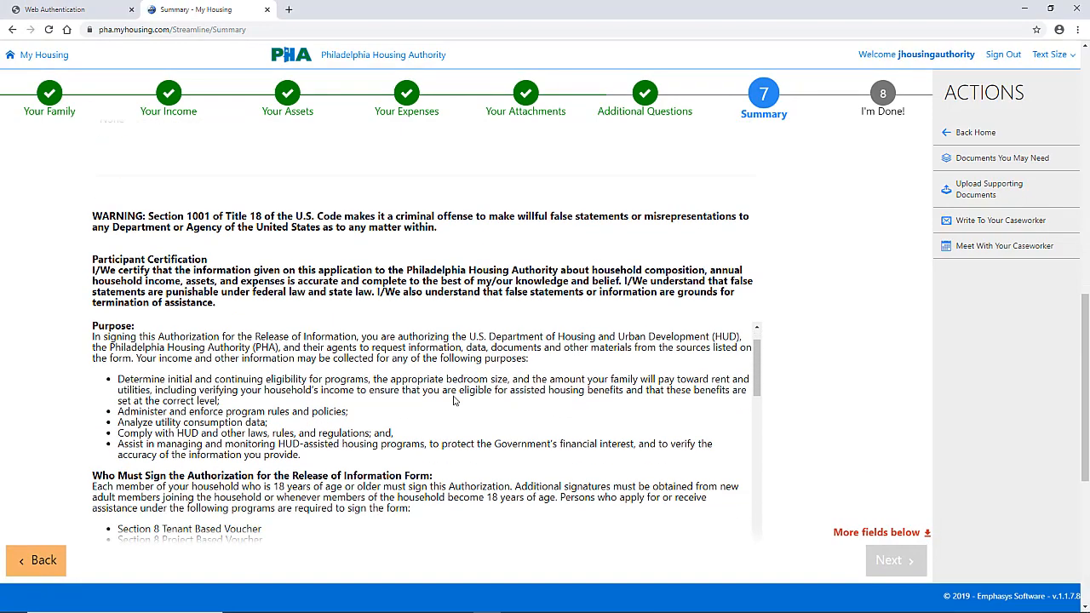
scroll(454, 400, "down", 5)
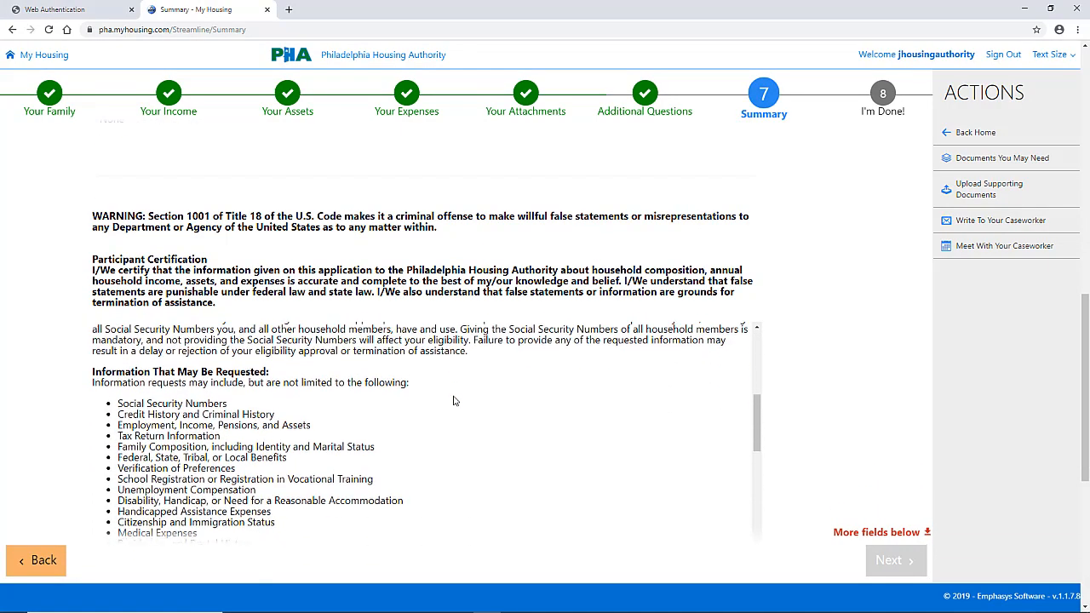
scroll(454, 400, "down", 5)
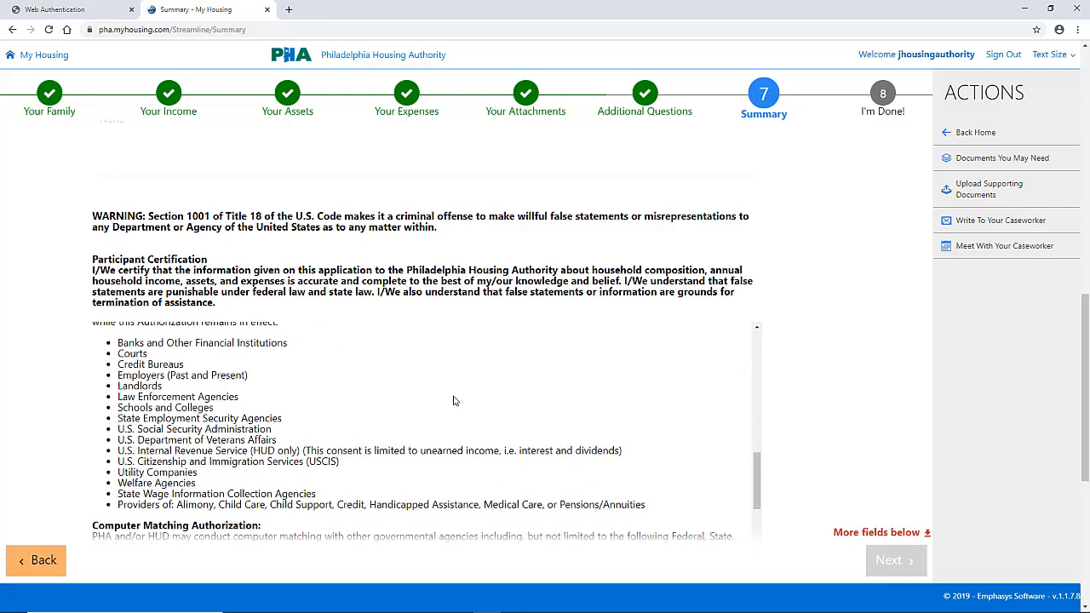
scroll(453, 400, "down", 5)
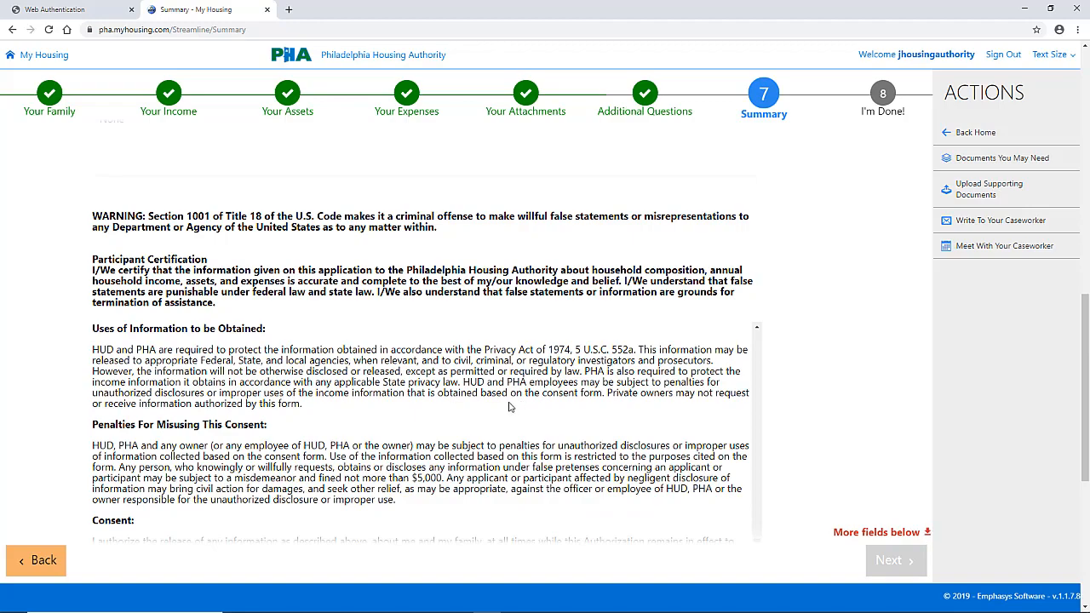
scroll(892, 403, "down", 5)
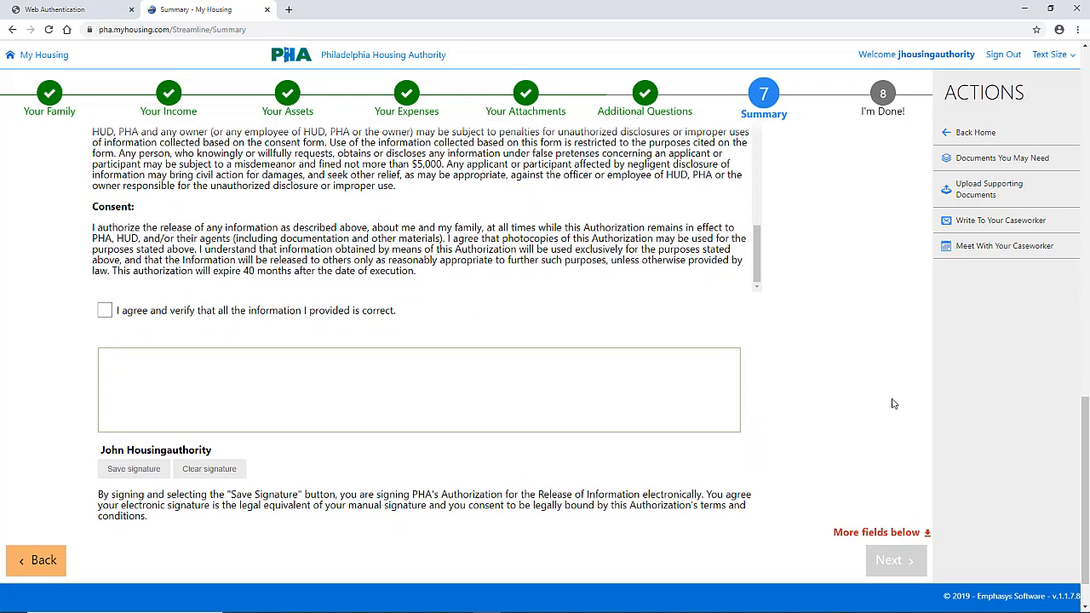
Step: Agree that all provided information is correct, draw the head of household's signature, and save it
scroll(778, 412, "up", 1)
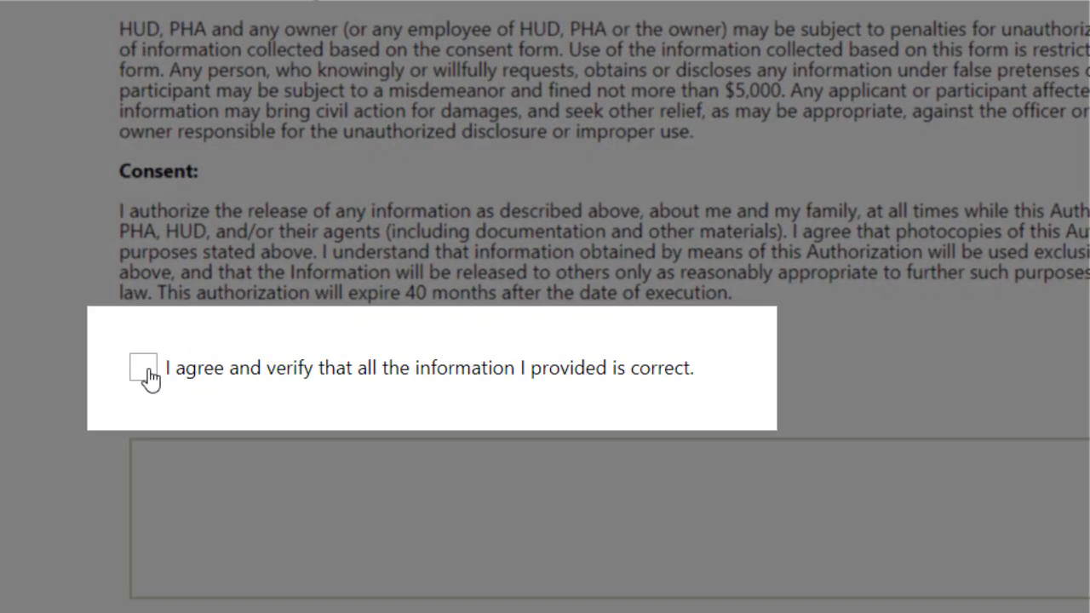
left_click(145, 374)
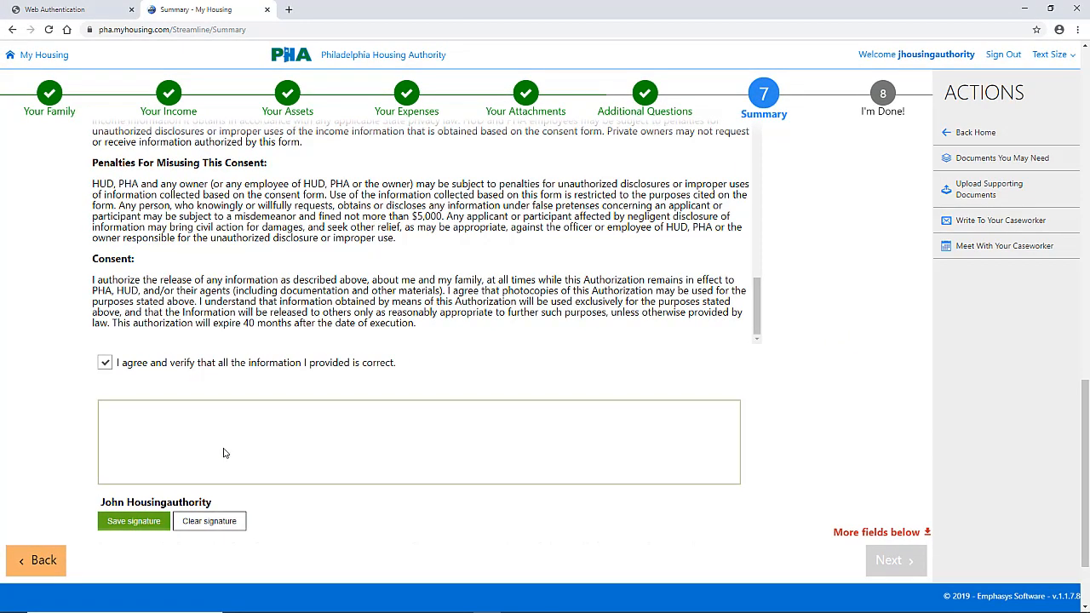
mouse_move(220, 445)
left_mouse_down()
mouse_move(205, 429)
mouse_move(216, 484)
mouse_move(341, 419)
mouse_move(371, 438)
left_mouse_up()
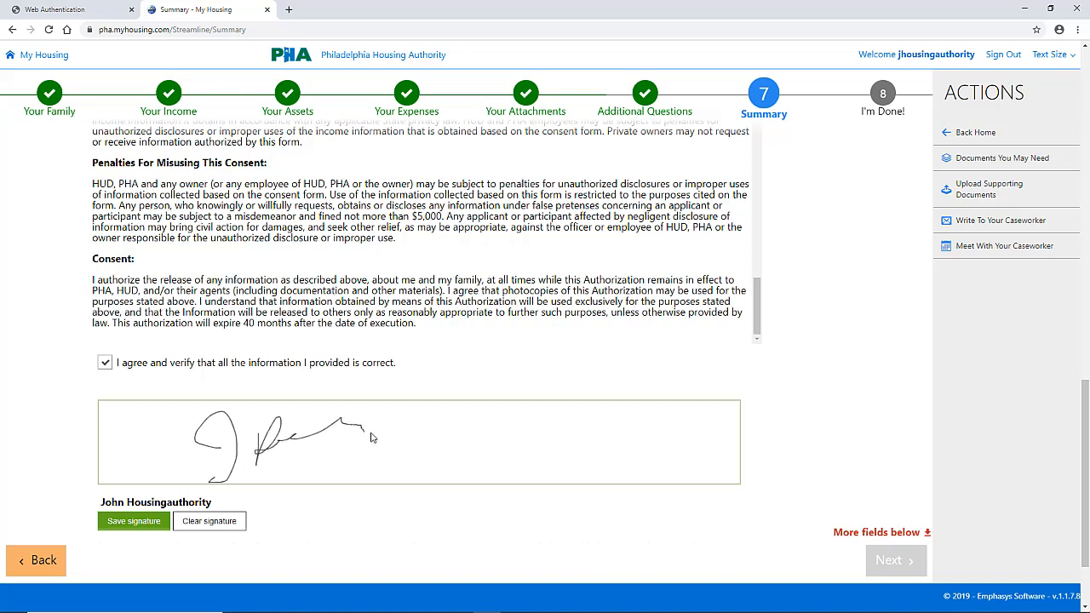
left_click(133, 521)
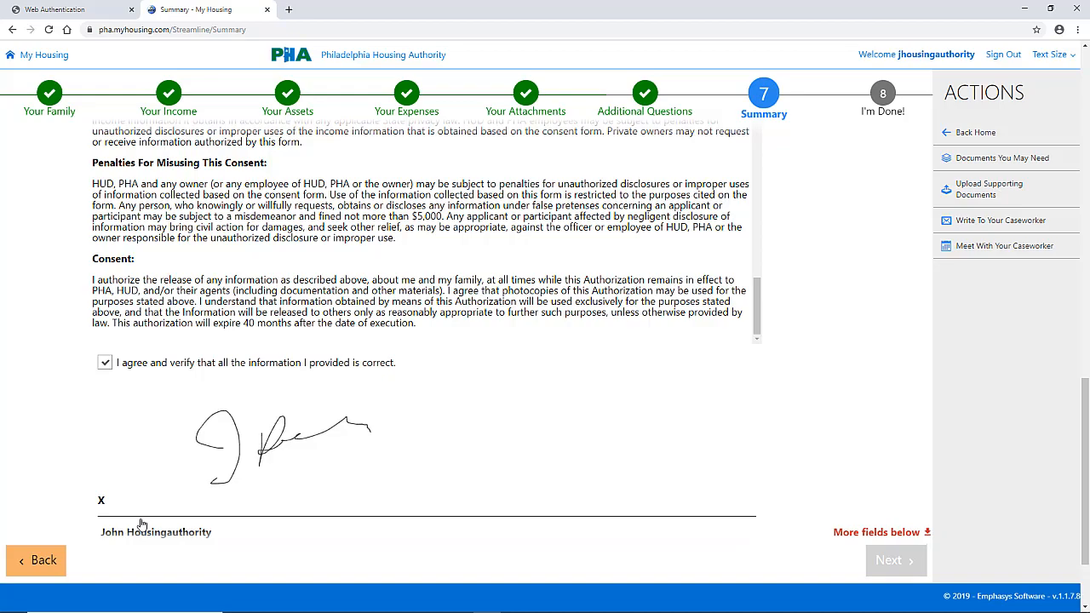
scroll(498, 515, "down", 1)
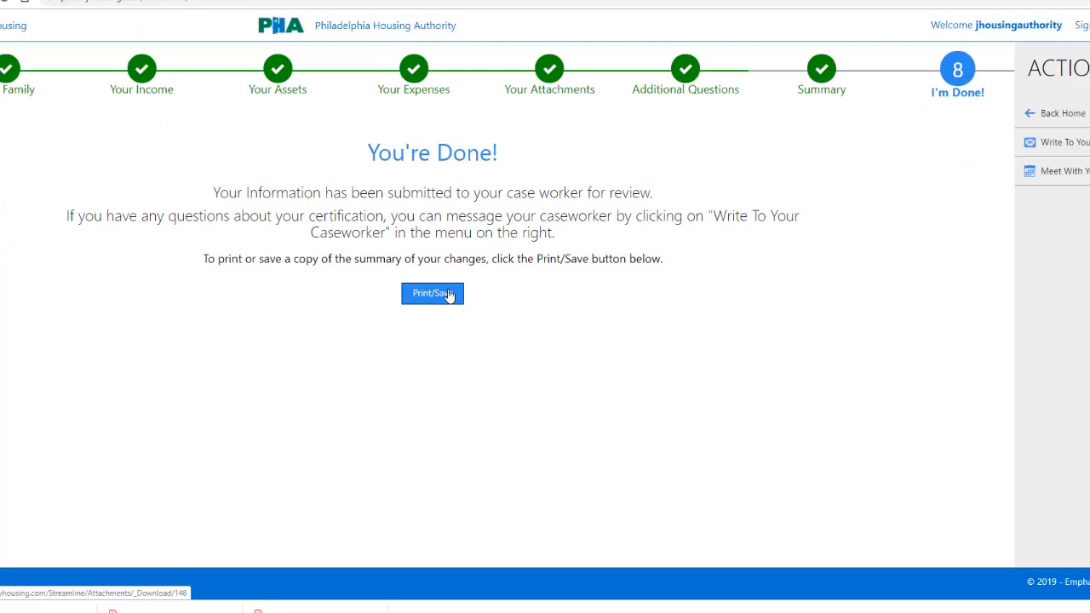
Step: Locate the downloaded certification details PDF in the Downloads folder and open it
left_click(115, 578)
left_click(149, 538)
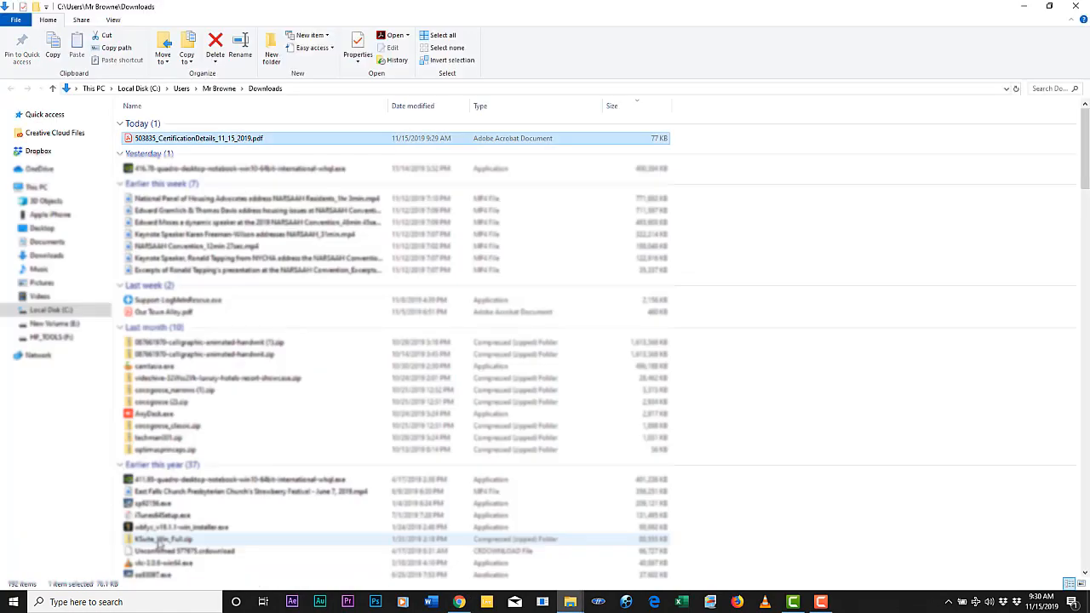
double_click(131, 141)
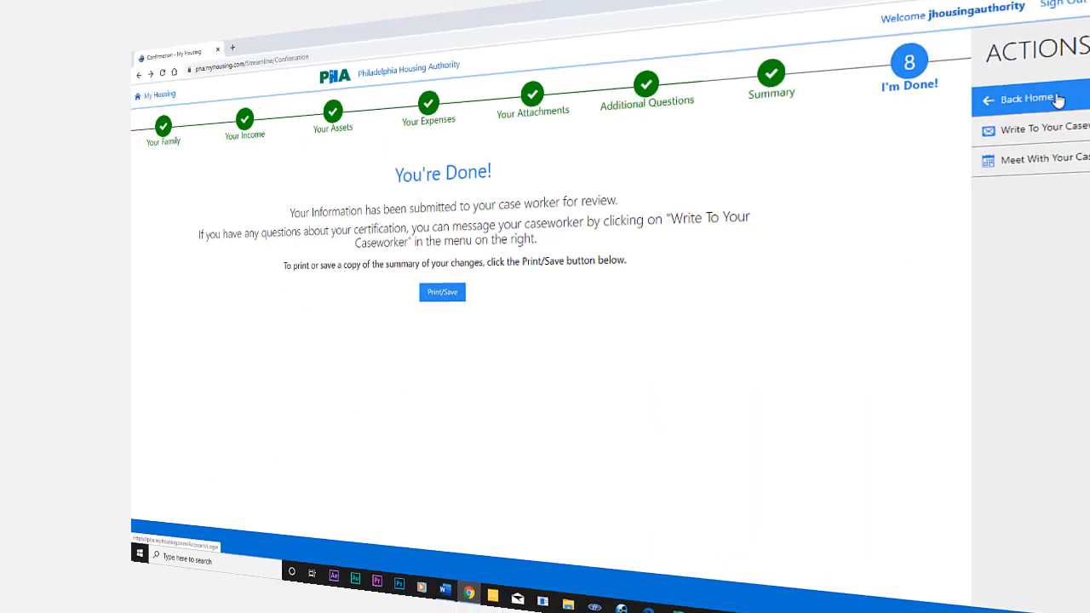
Step: Return to the portal home, open the message inbox, and view a blank message form to the caseworker
left_click(1057, 101)
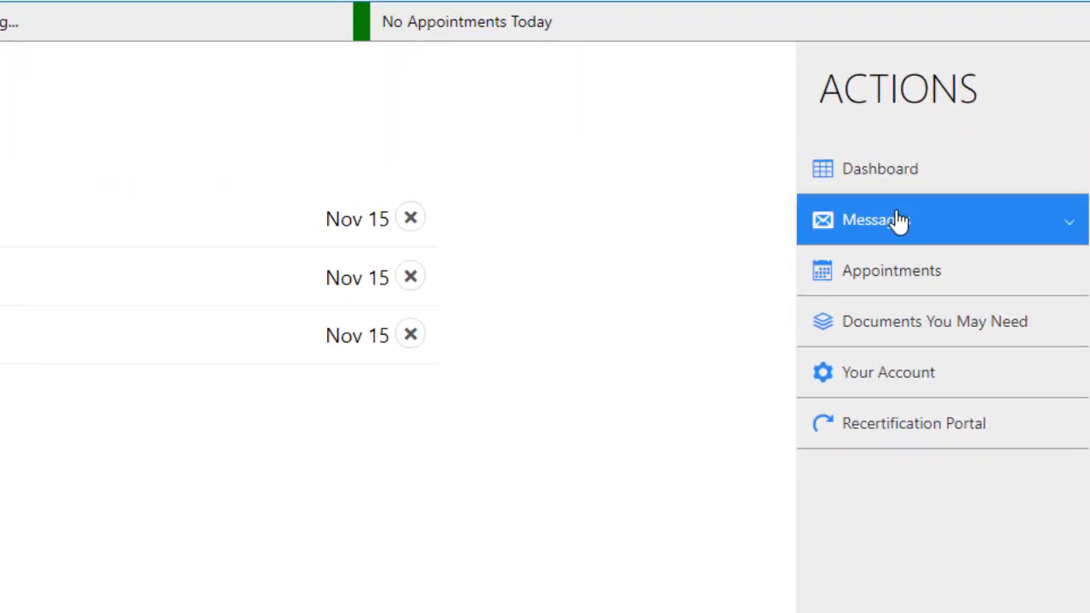
left_click(900, 220)
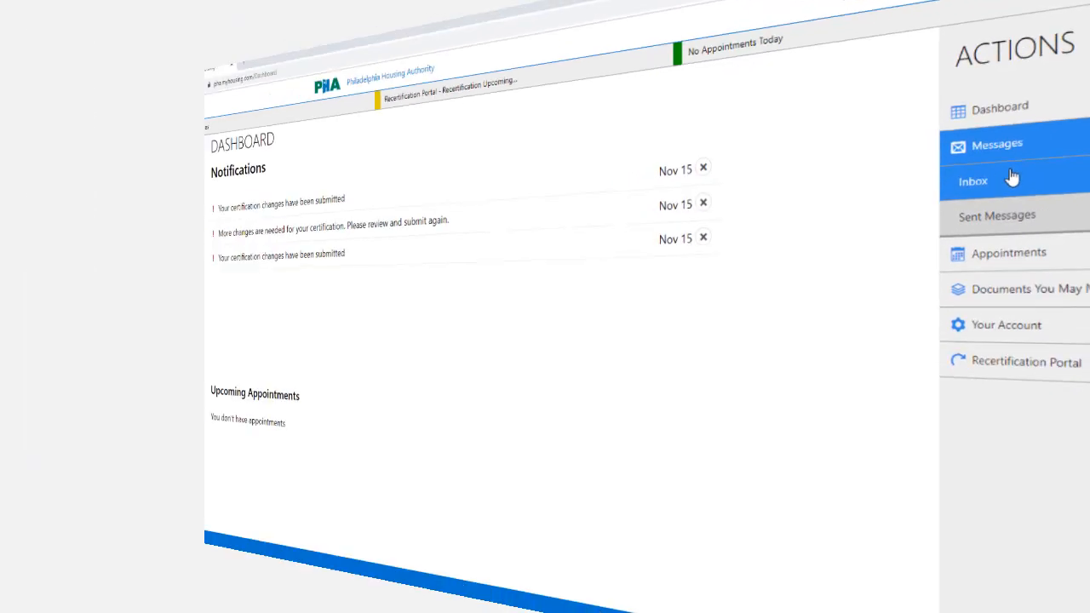
left_click(1012, 177)
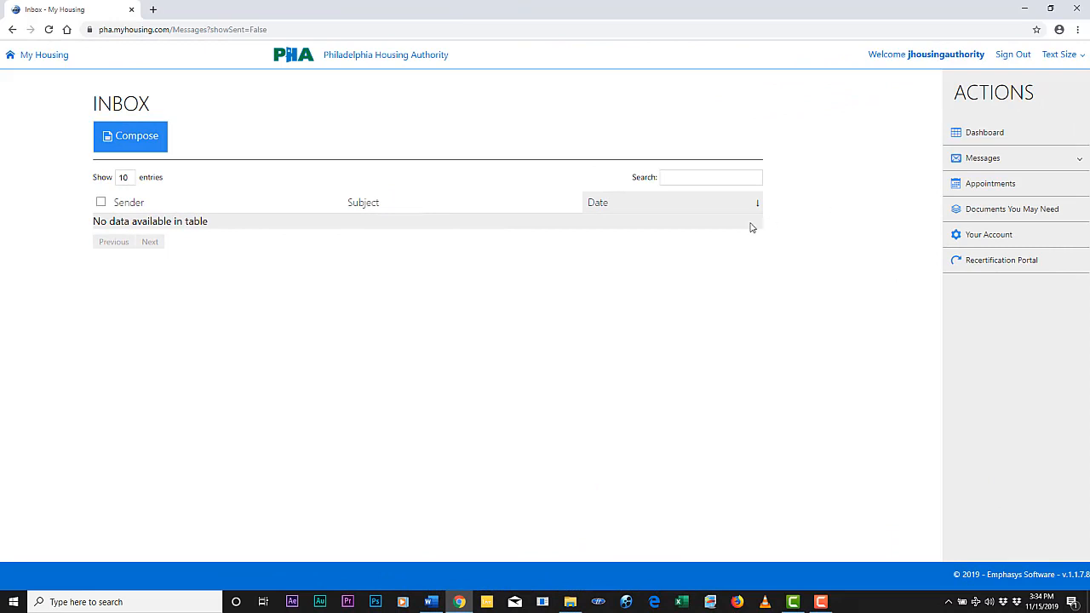
left_click(130, 136)
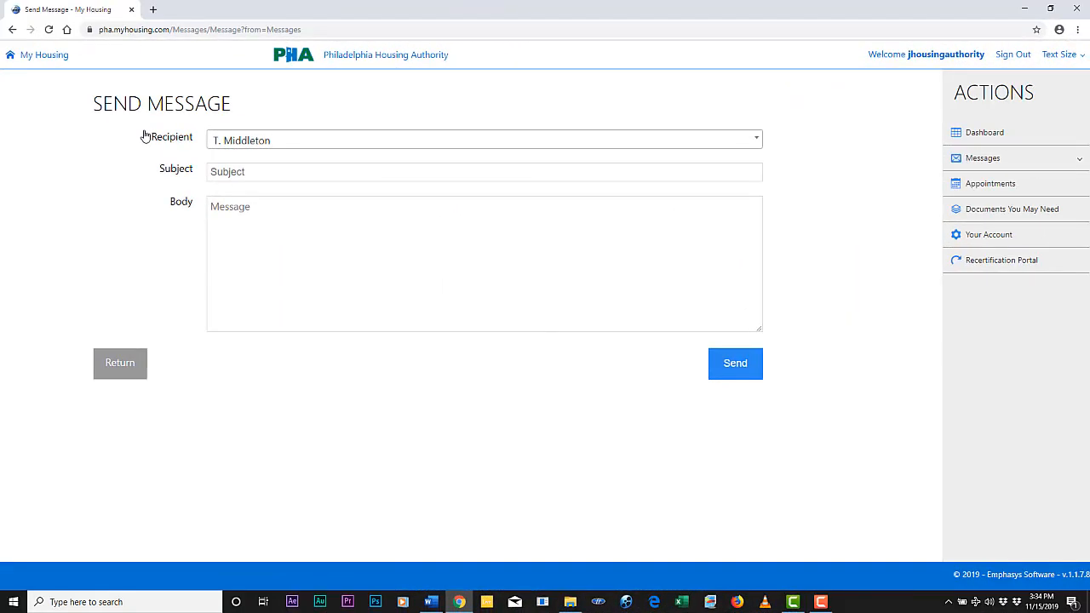
left_click(41, 69)
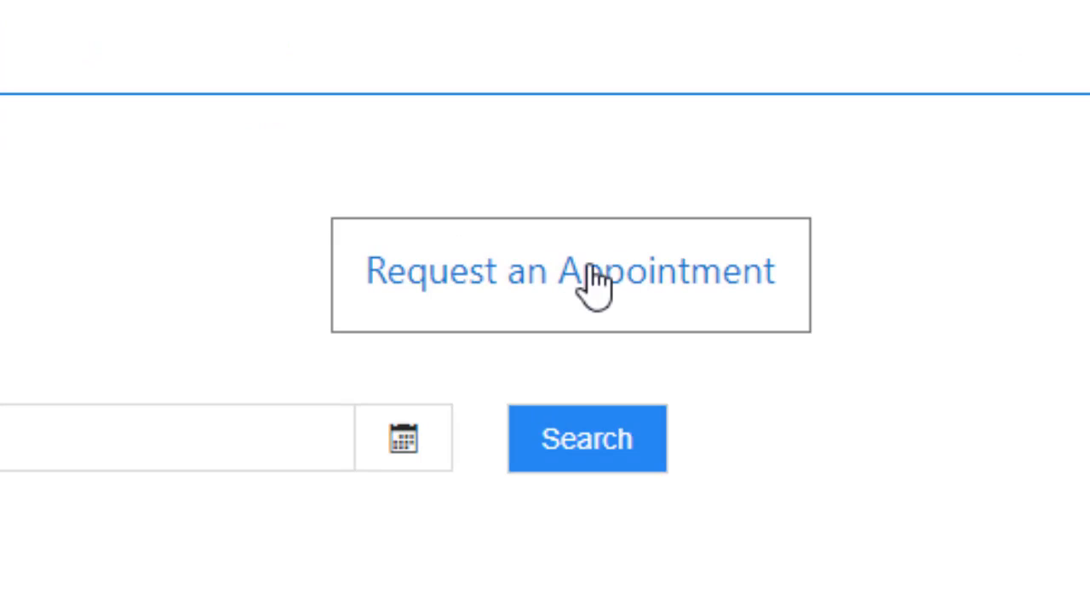
Step: Start an appointment request with the caseworker as agent, for 11/25/2019 from 8:30 AM to 9:00 AM
left_click(596, 281)
left_click(414, 175)
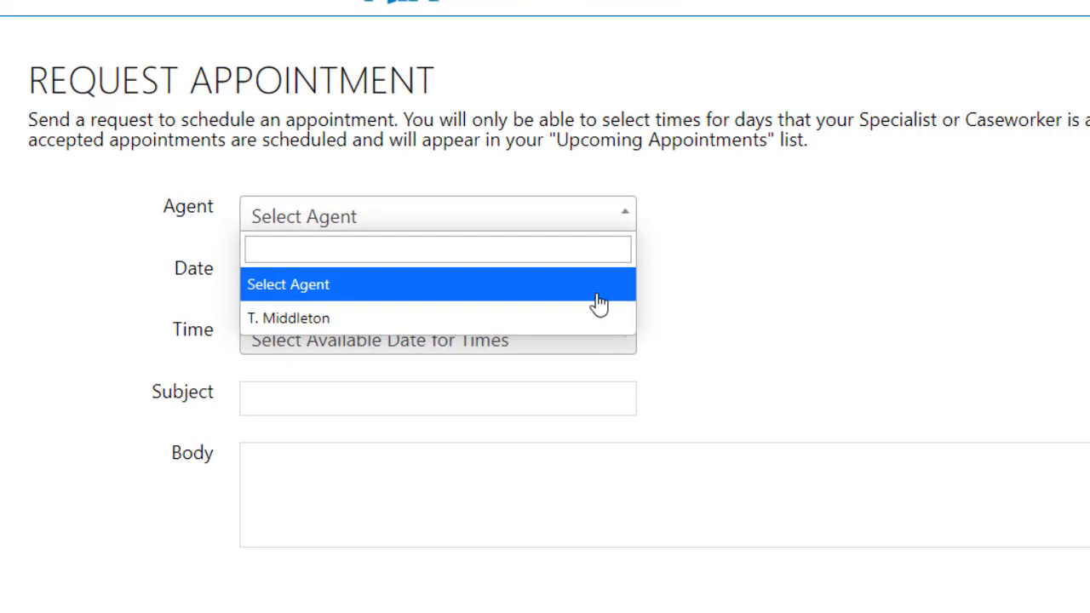
left_click(598, 318)
left_click(613, 281)
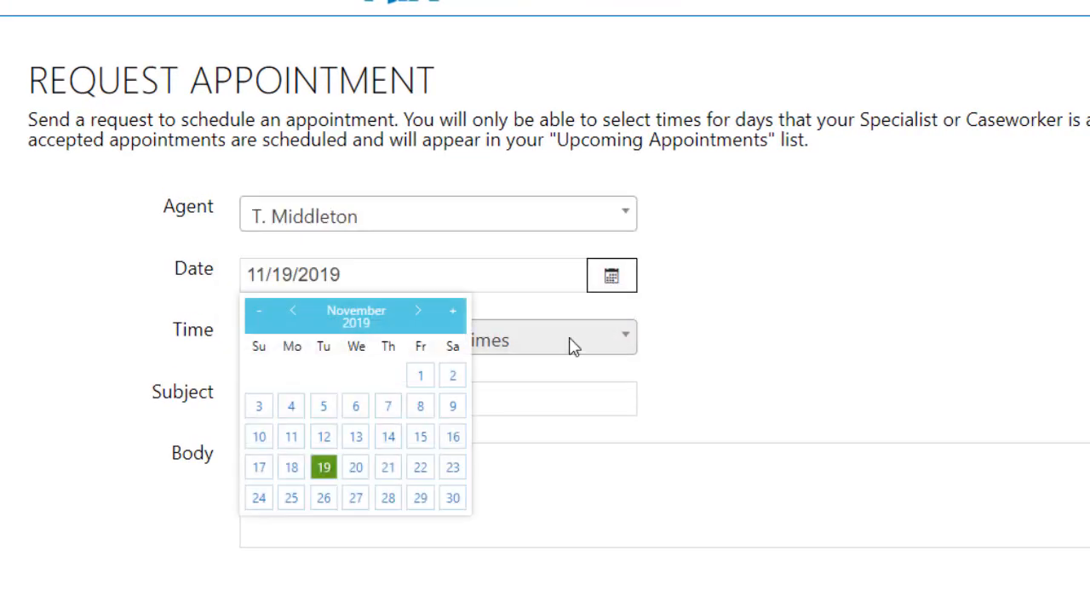
left_click(294, 500)
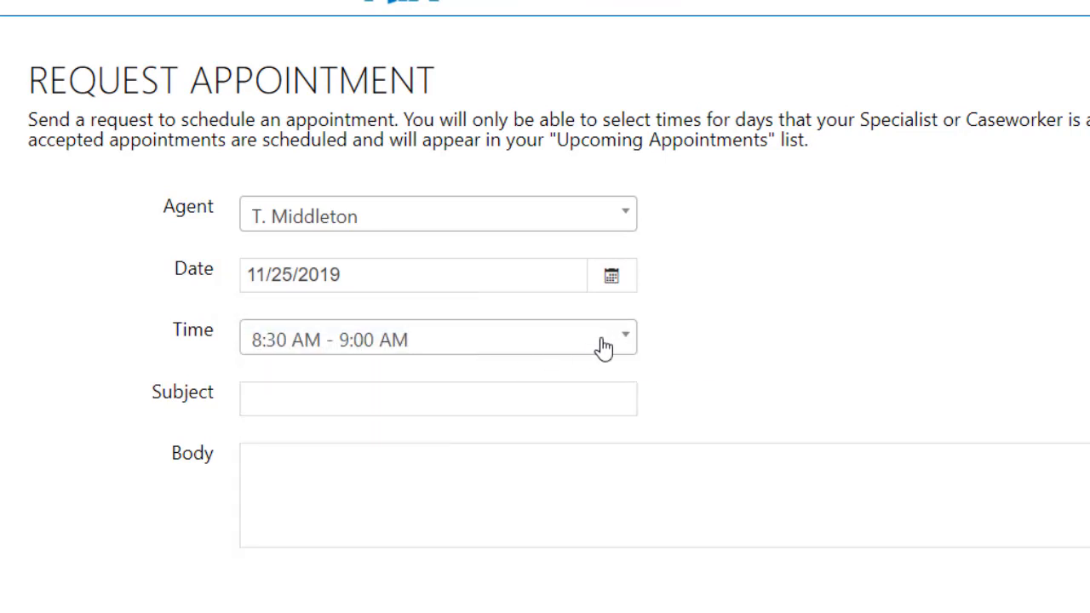
Step: Enter "Questions about adding a family member" as the appointment request's subject, and return to the dashboard
left_click(577, 401)
type("Q")
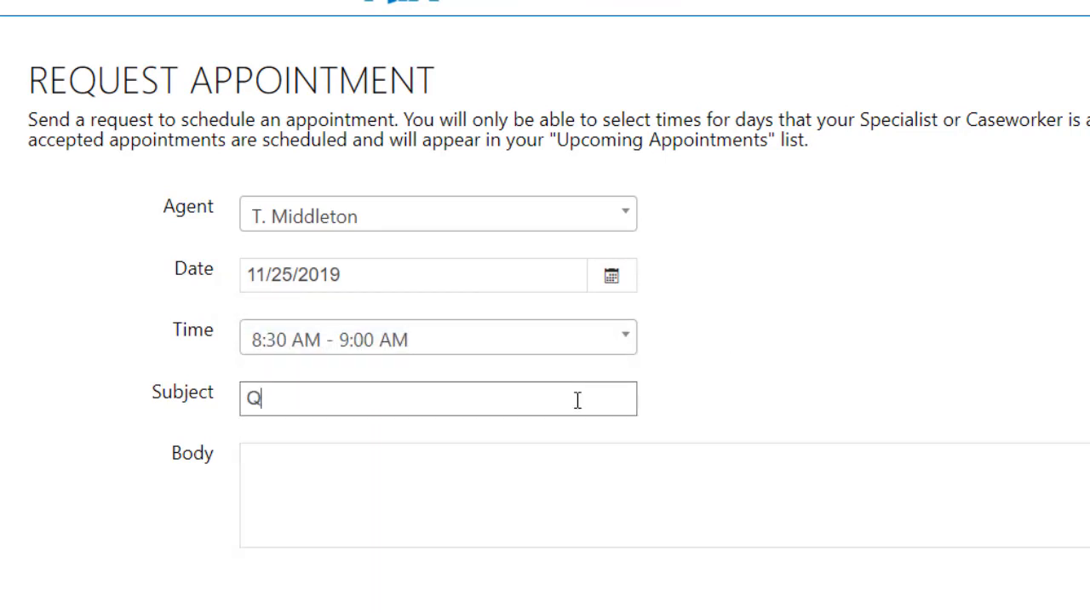
type("uestions about addi")
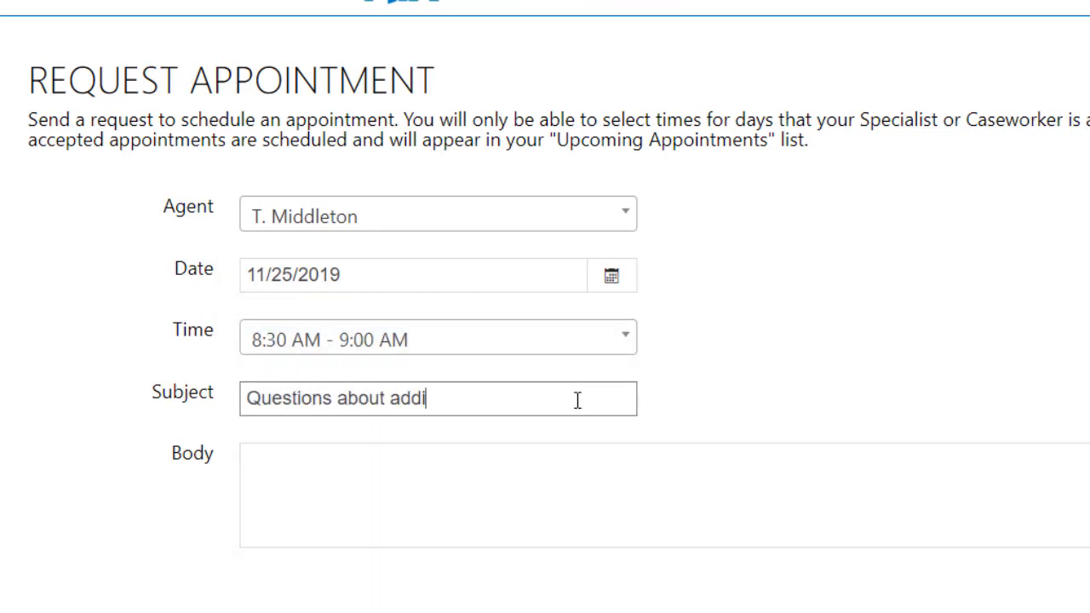
type("ng a family member")
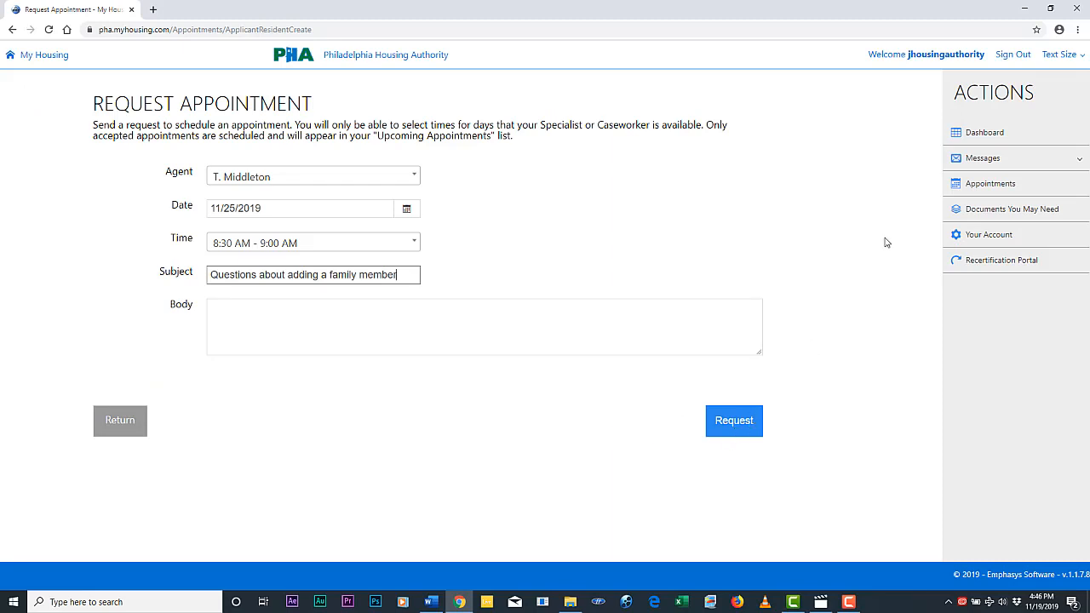
left_click(991, 136)
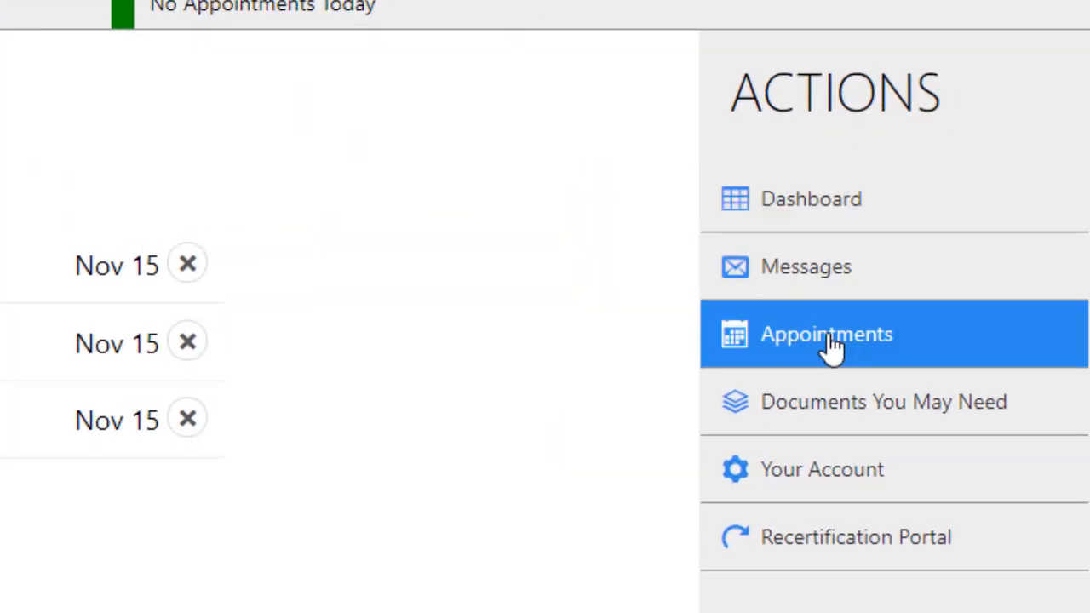
Step: Open the list of documents that may be needed and look through the supporting forms to the end
left_click(829, 401)
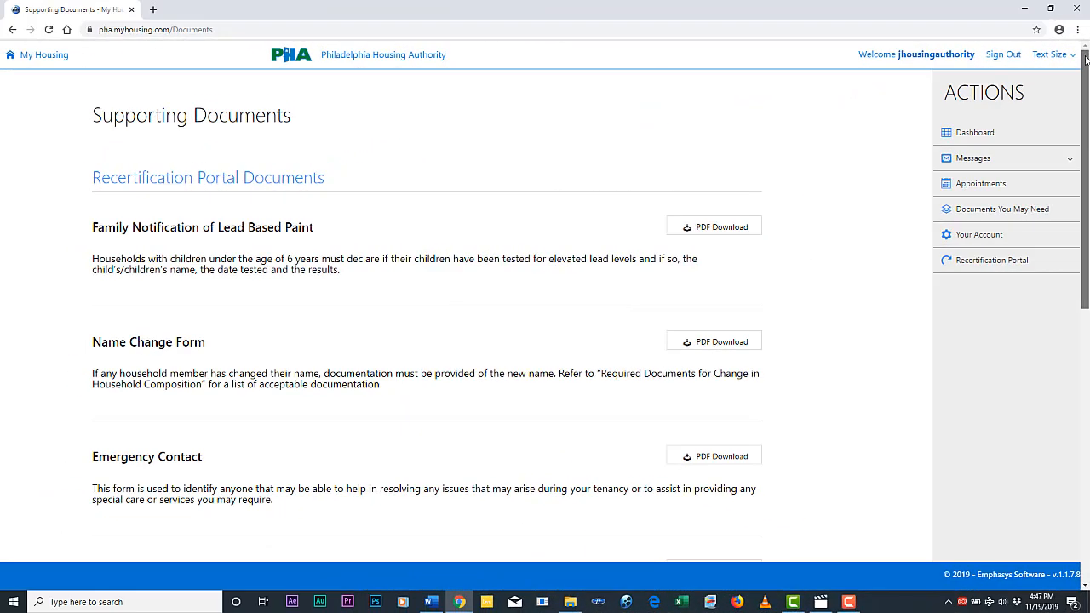
left_click_drag(1086, 58, 1087, 372)
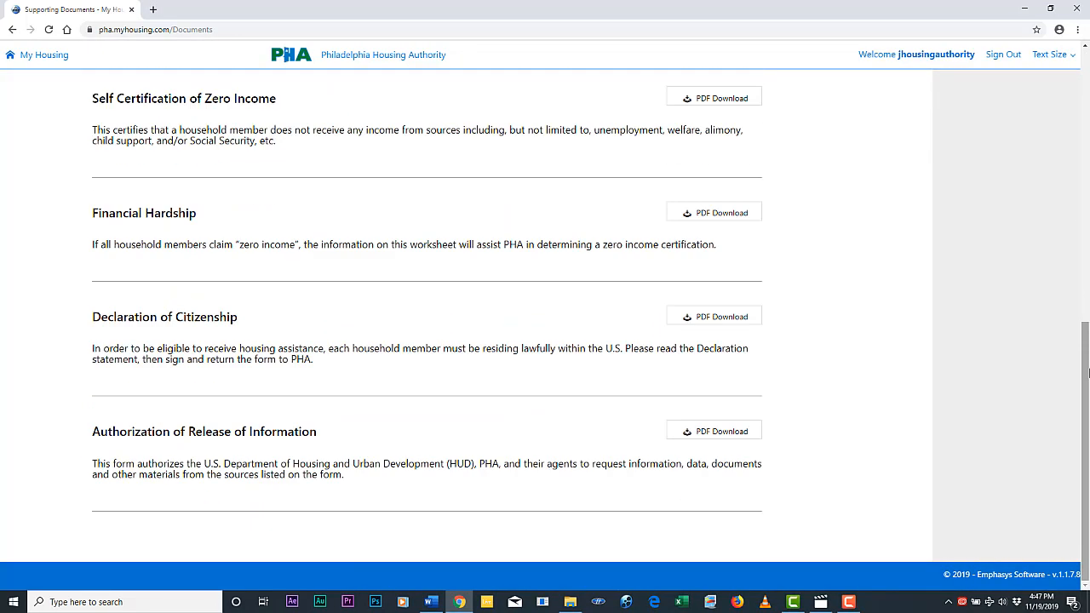
scroll(1087, 372, "up", 15)
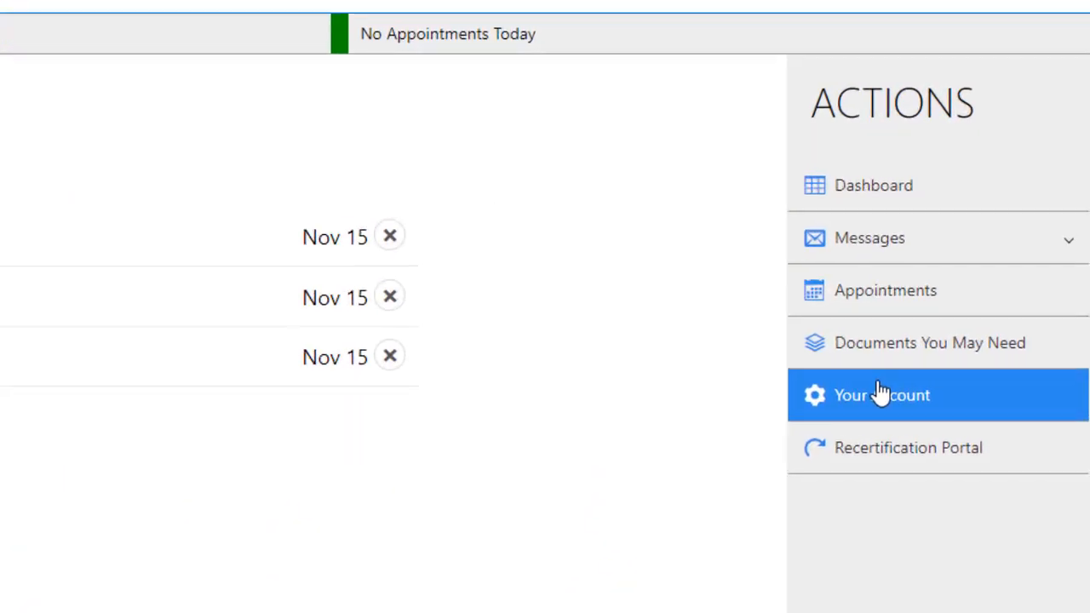
Step: Open the account settings, enter the account's email address, and return to the dashboard
left_click(966, 281)
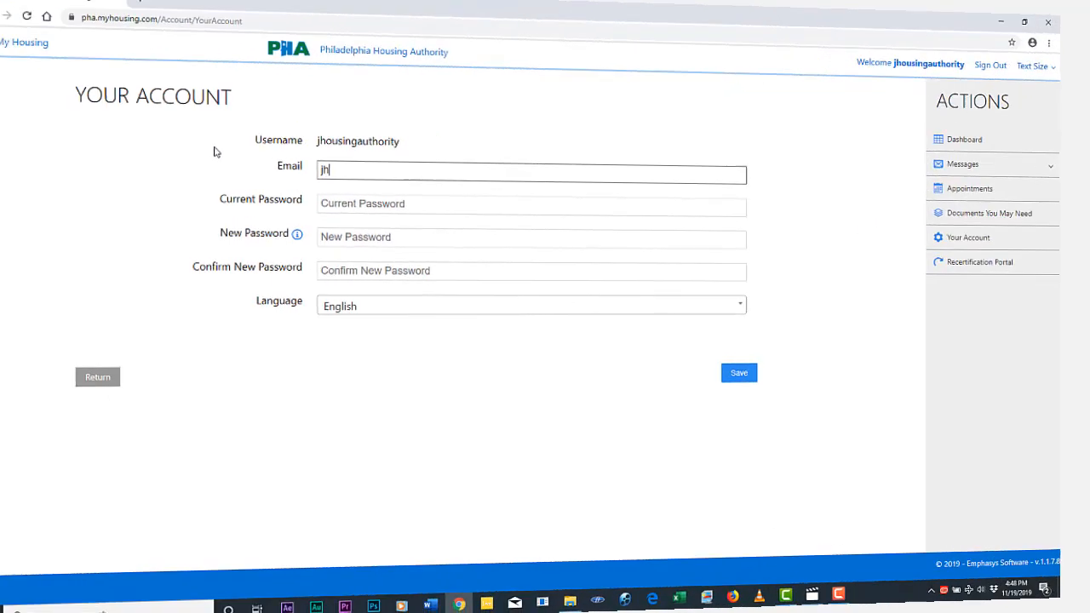
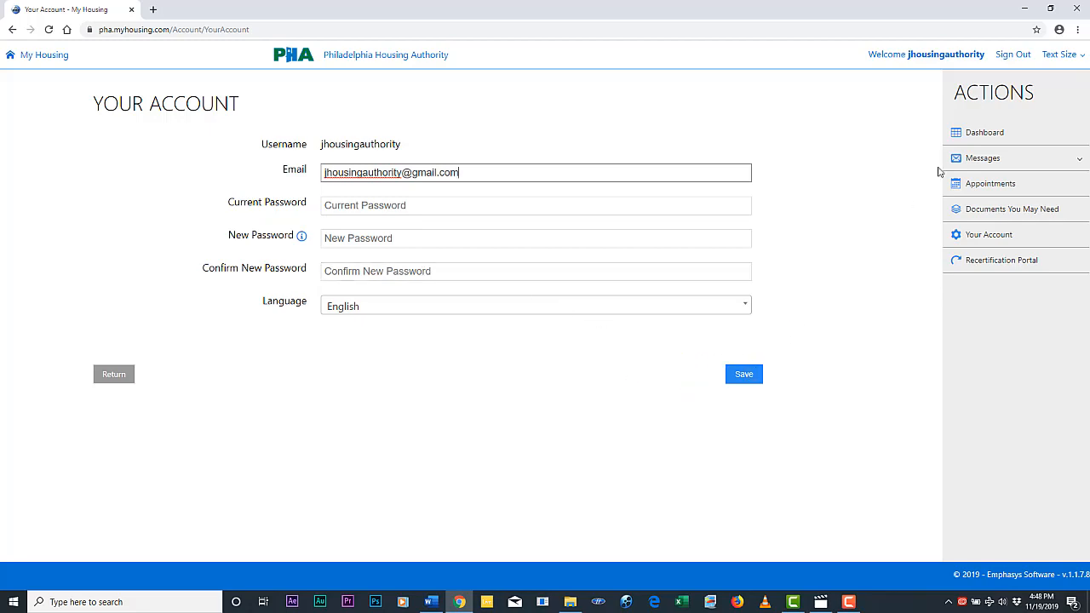
left_click(980, 136)
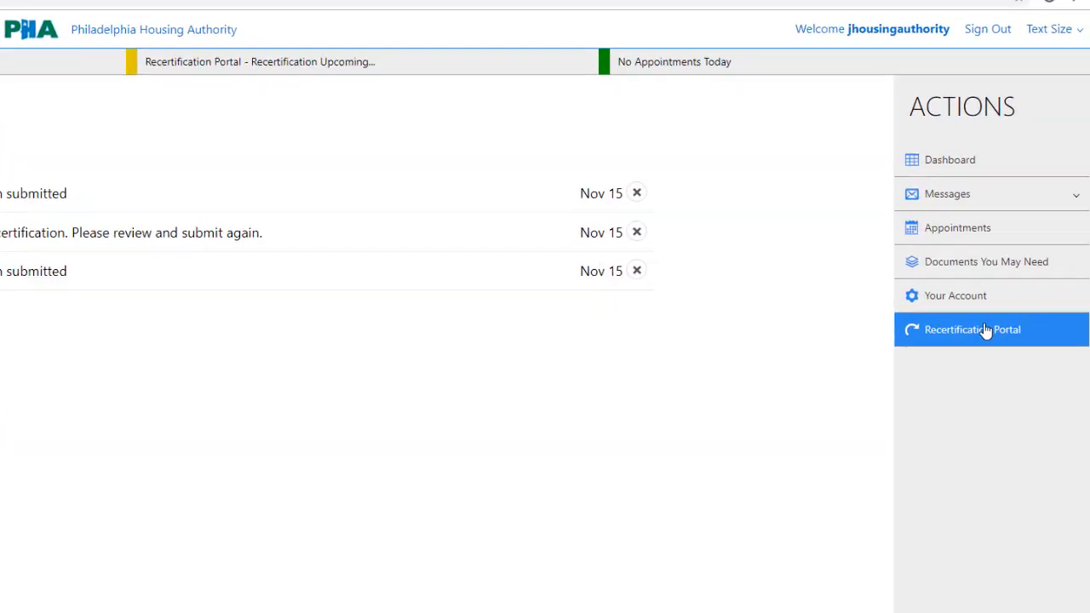